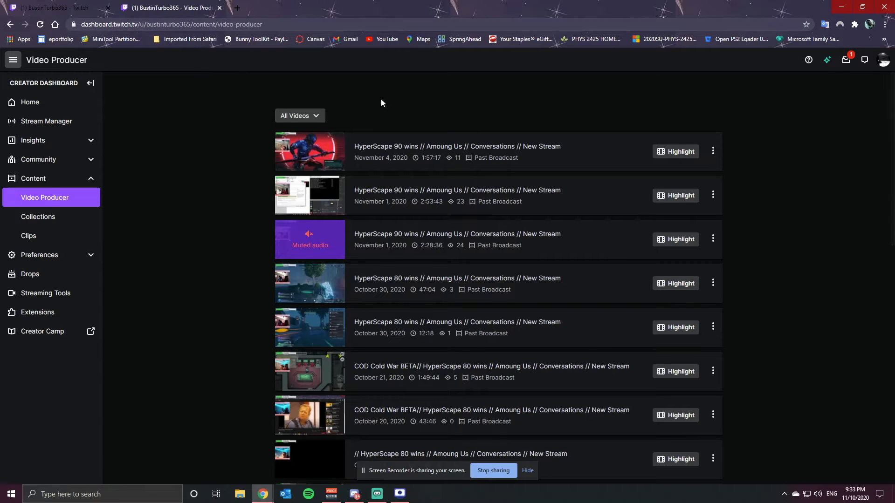
Open the channel page from the account menu
click(881, 63)
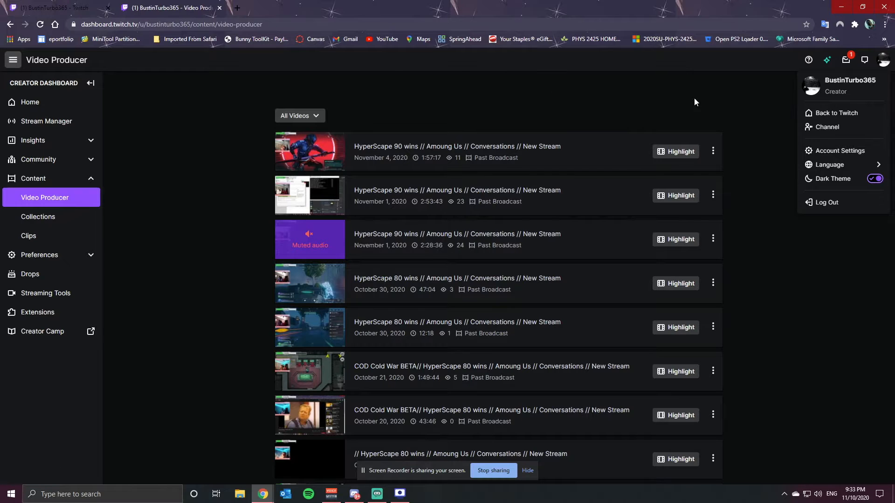
click(833, 130)
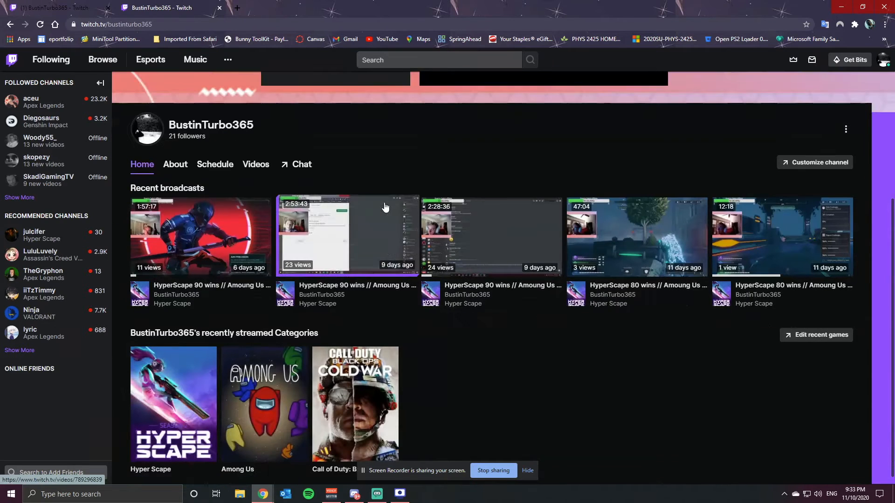
Open the channel's About tab and look over its description and info panels
scroll(333, 281, up, 2)
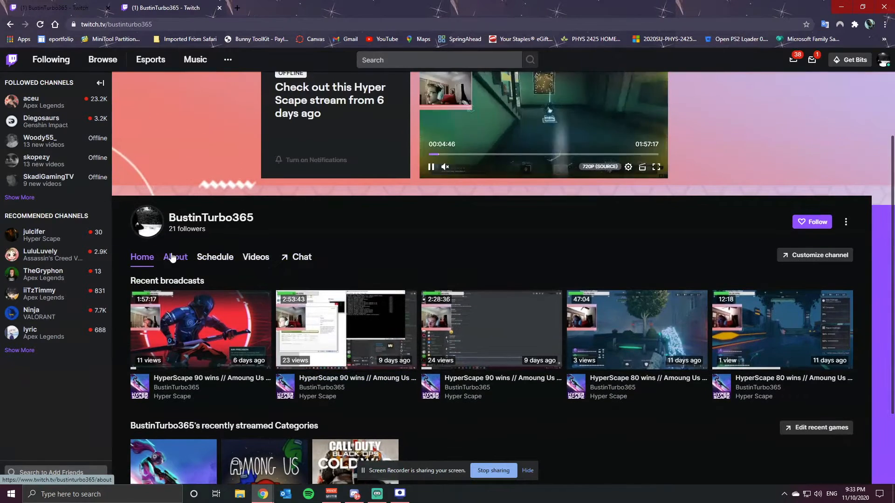
click(175, 257)
scroll(247, 249, down, 3)
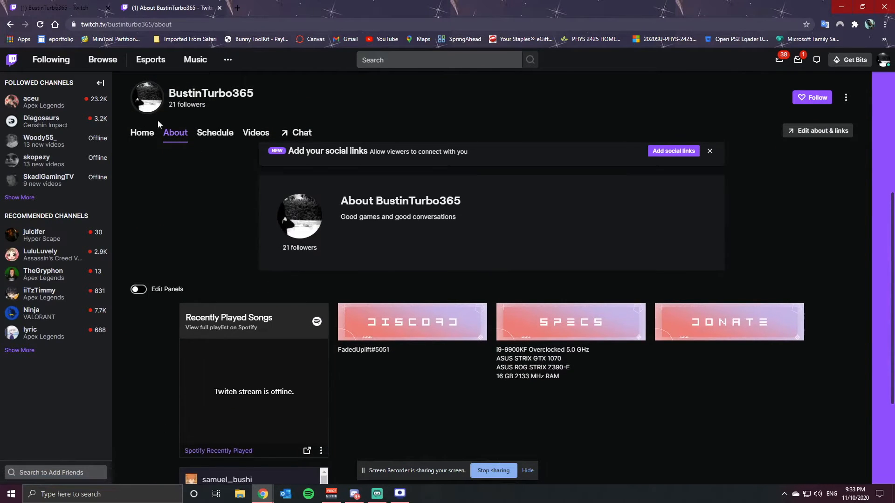
scroll(158, 121, up, 1)
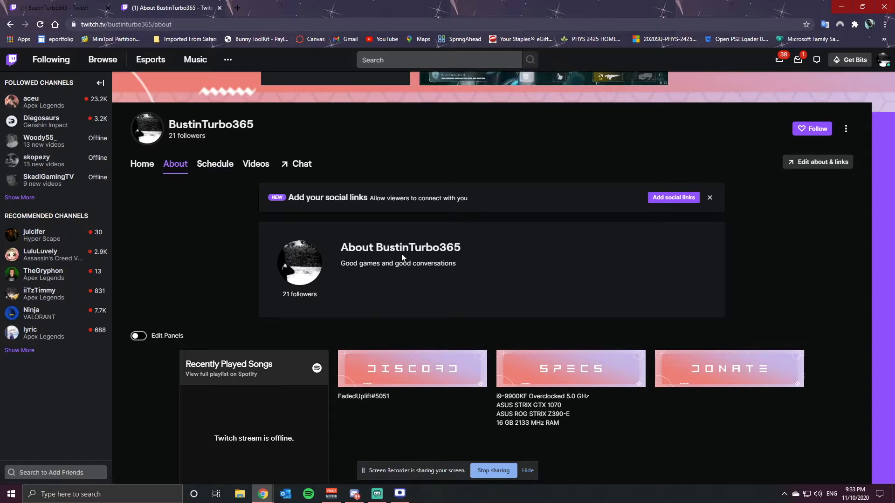
scroll(391, 248, down, 1)
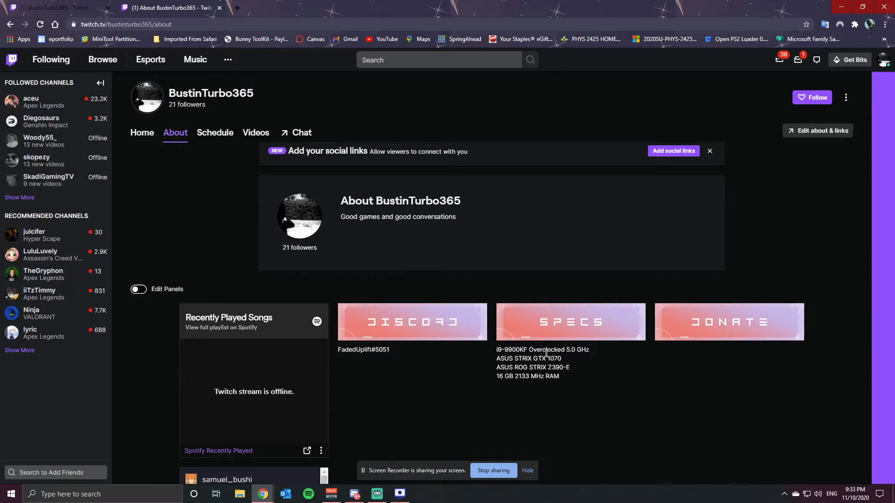
scroll(389, 223, up, 3)
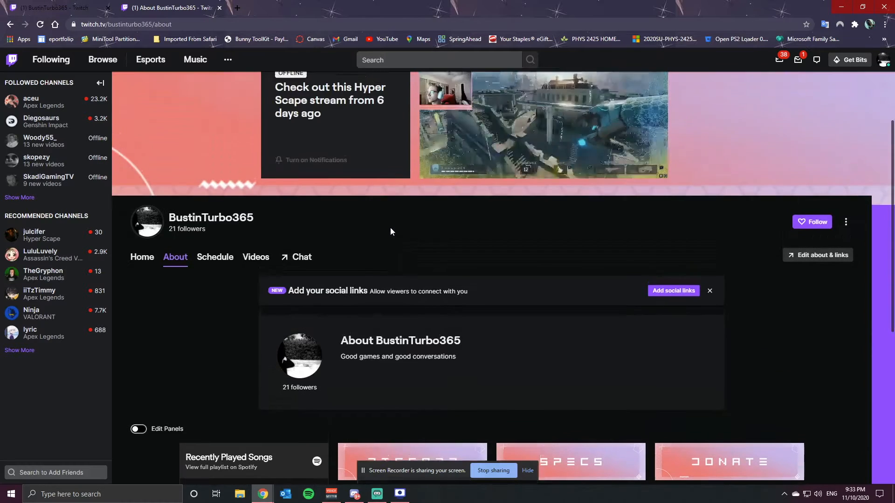
scroll(390, 227, down, 2)
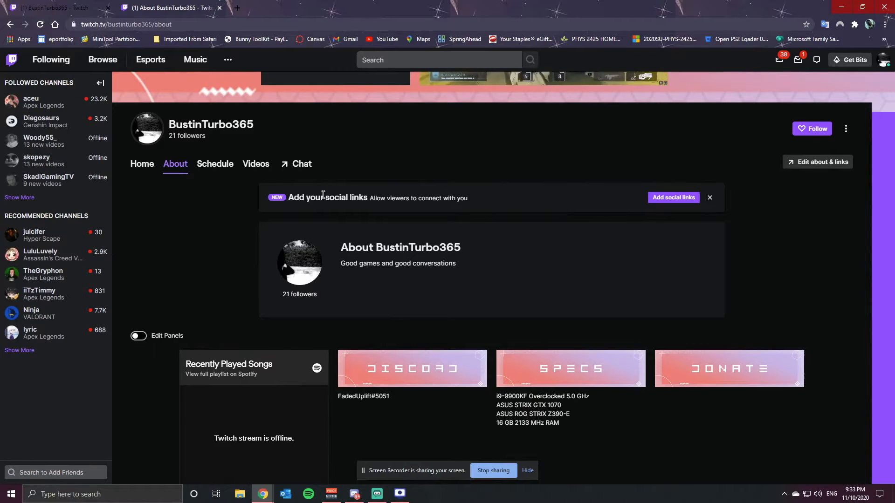
Open the channel's Schedule tab and scroll through the weekly stream schedule
click(215, 164)
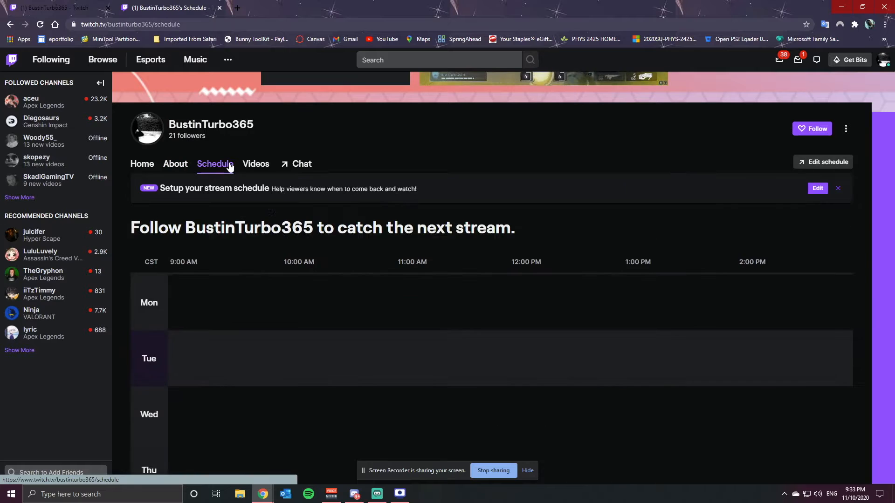
scroll(321, 285, down, 3)
scroll(352, 294, up, 1)
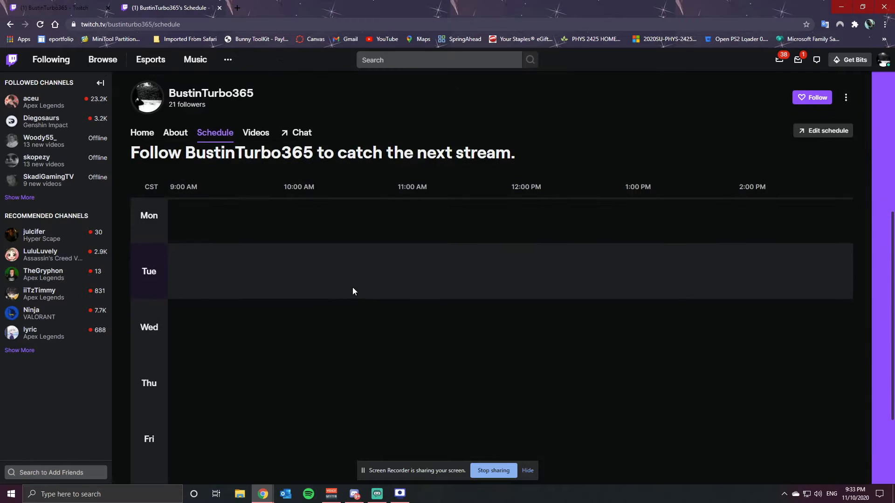
scroll(200, 331, down, 3)
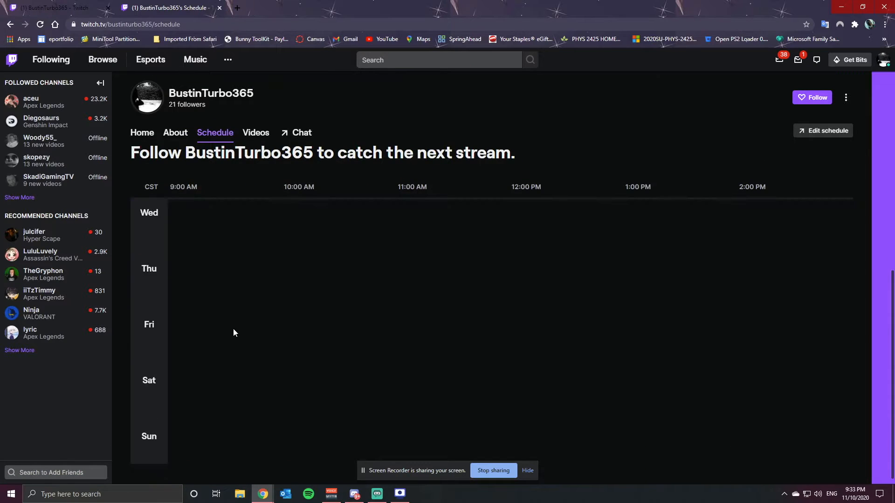
scroll(234, 326, up, 3)
scroll(235, 314, up, 1)
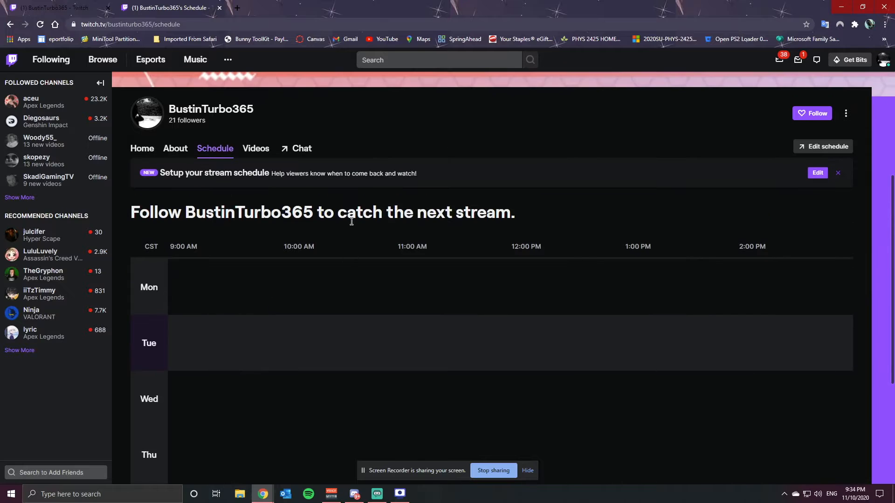
View the channel's Videos tab and then the channel's stream page with chat
click(256, 149)
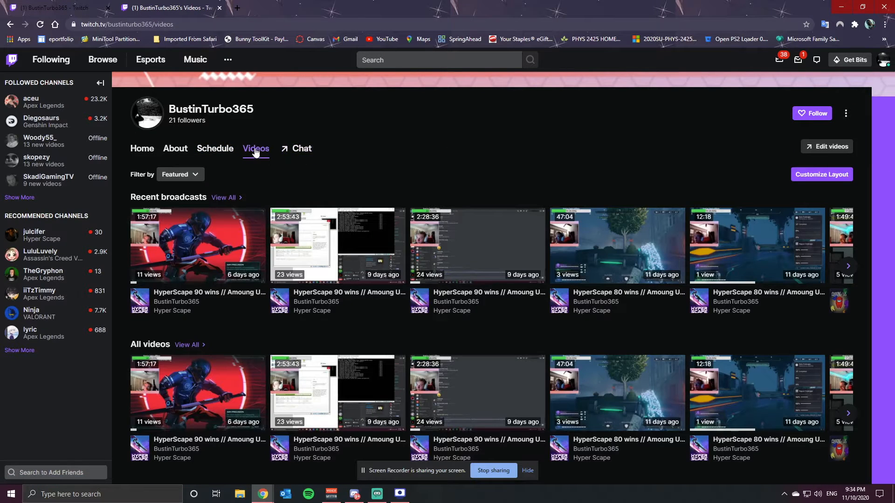
click(295, 149)
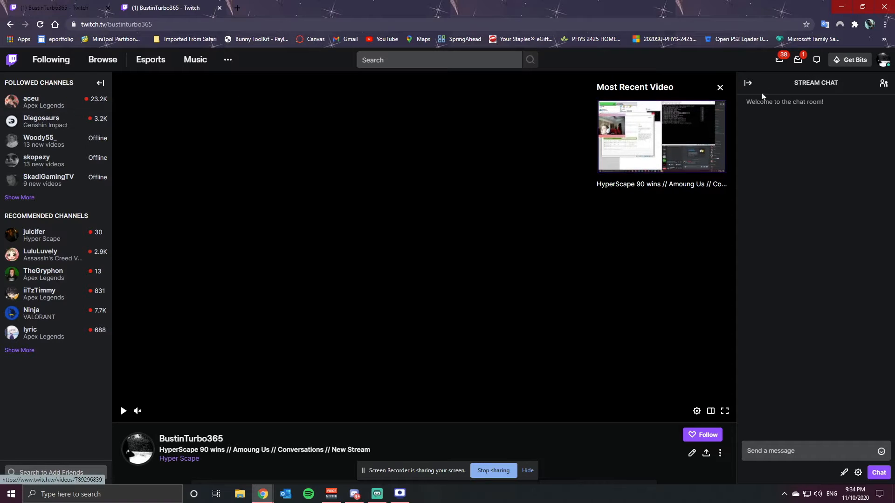
Open the notifications panel and then the whispers panel
click(797, 60)
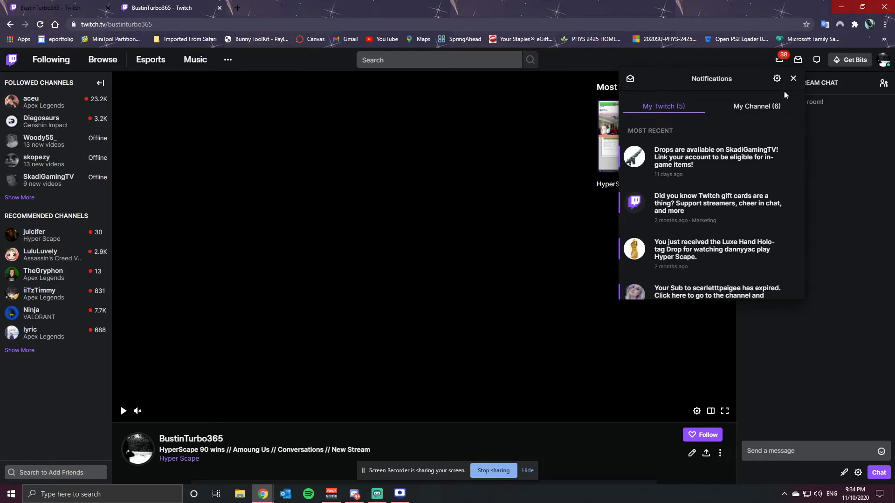
click(816, 60)
Open the Creator Dashboard from the account menu and scroll through its home page
click(886, 62)
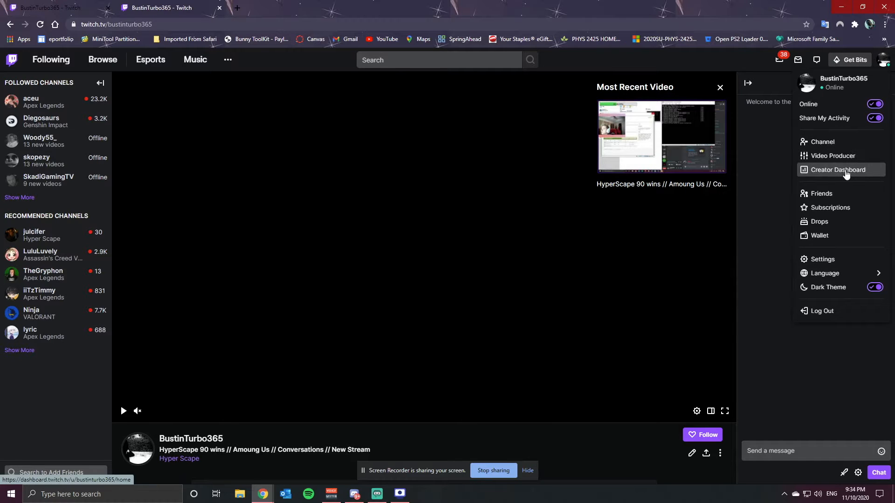
click(844, 170)
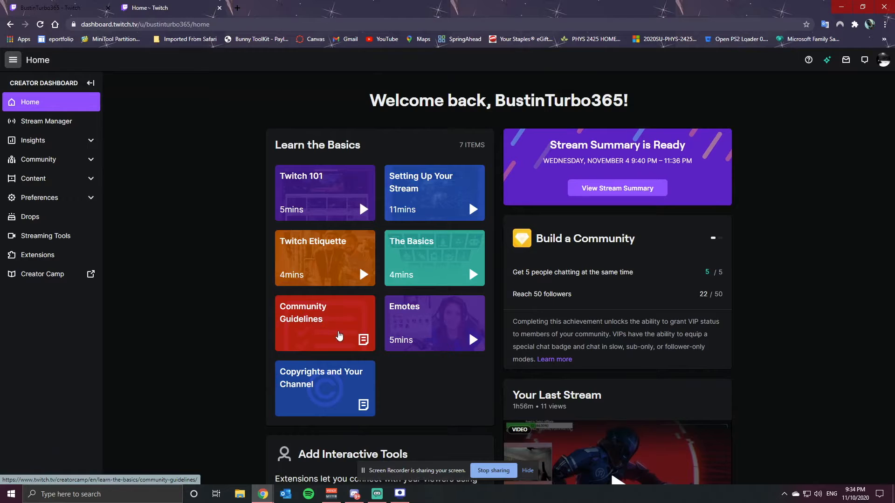
scroll(349, 299, down, 1)
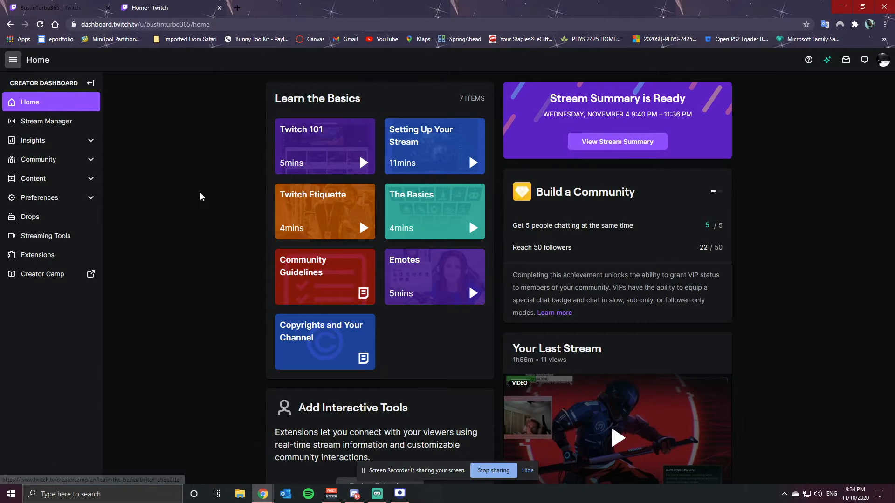
scroll(168, 204, down, 3)
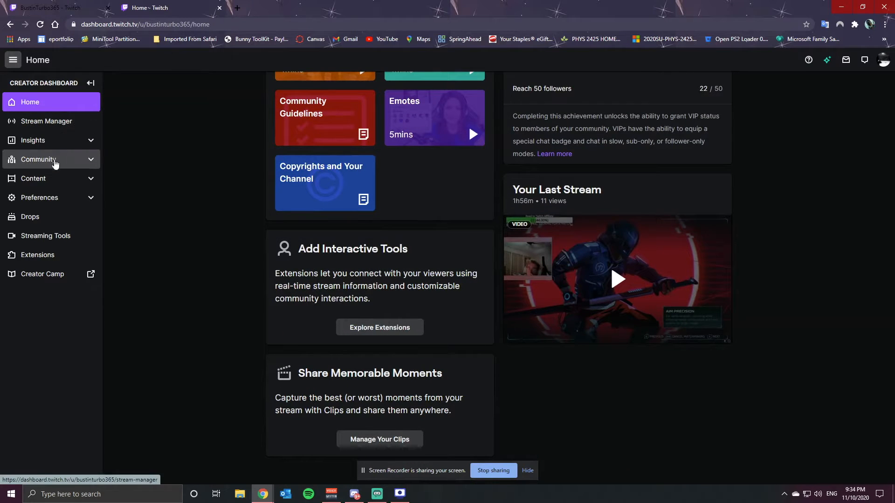
Expand the dashboard's Community section and open the Followers List
click(55, 180)
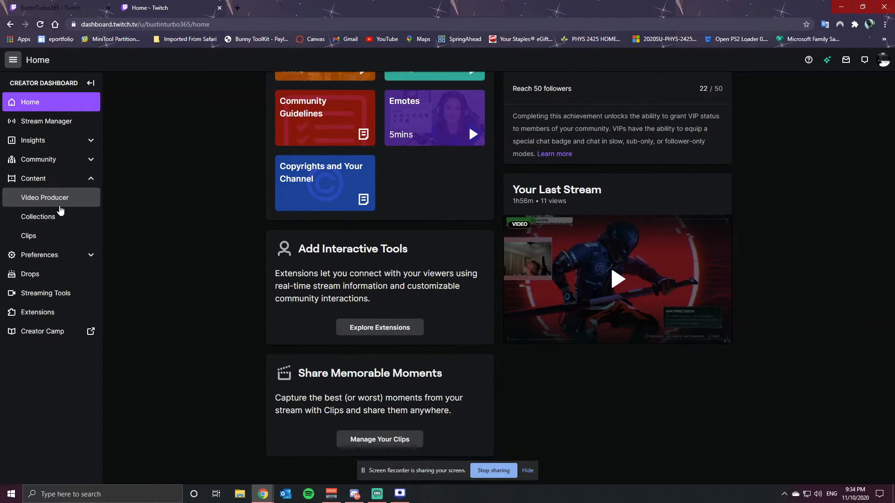
click(56, 180)
click(55, 160)
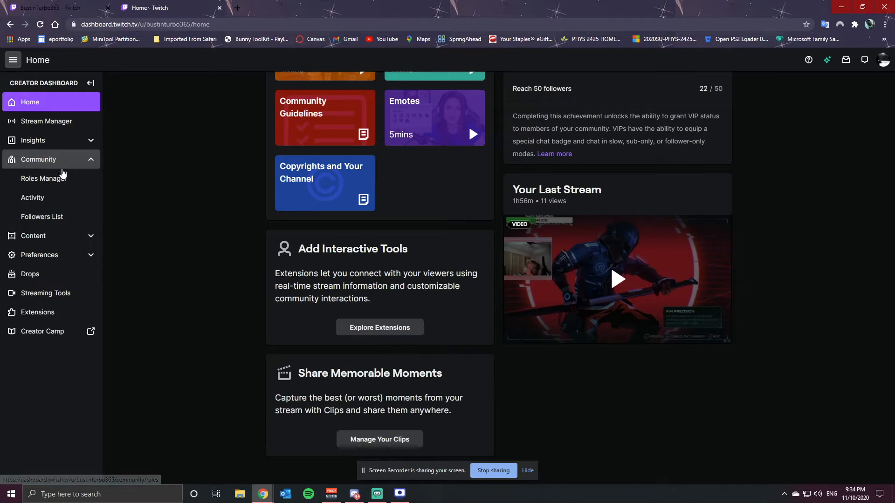
click(51, 216)
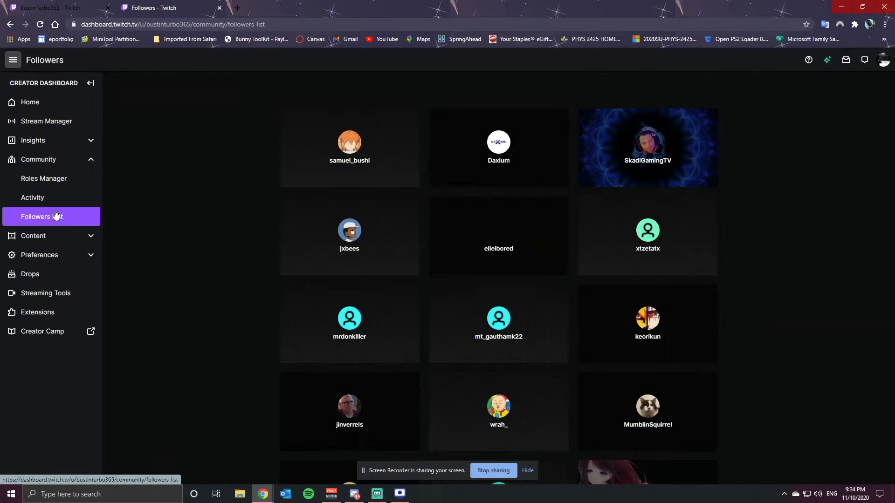
Visit the Roles Manager page, then the Clips page under Content
click(60, 180)
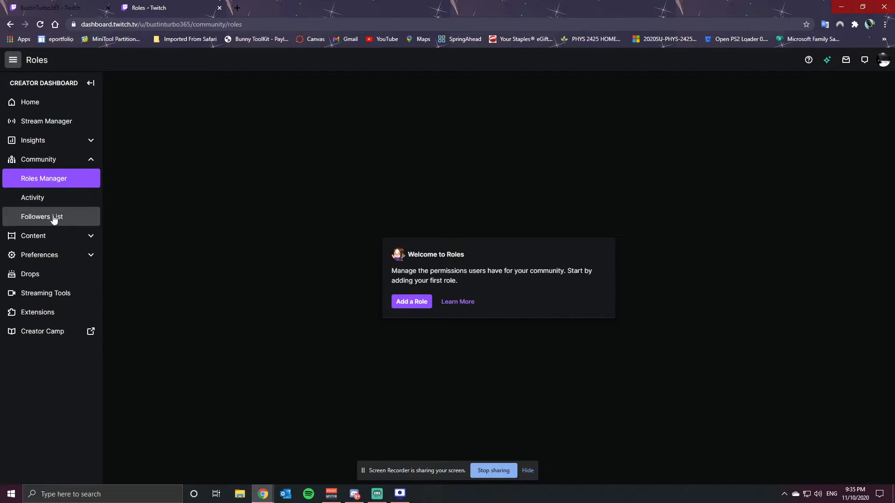
click(59, 241)
click(50, 293)
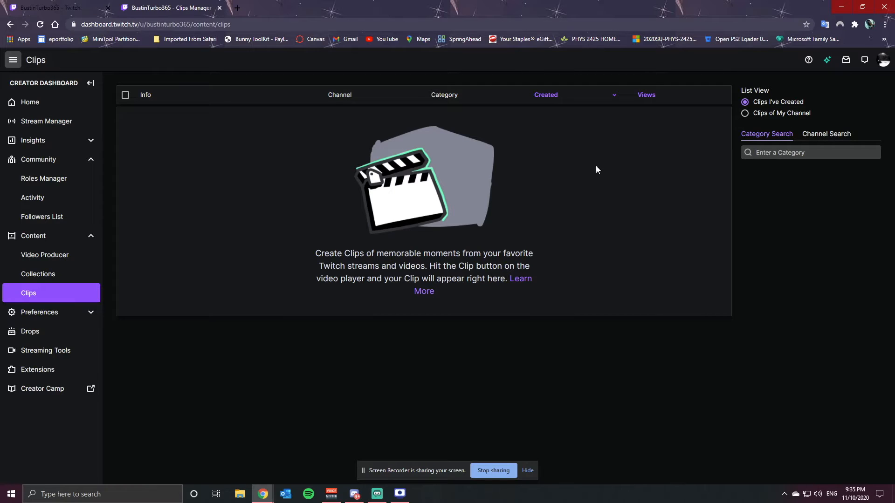
Visit Collections, then Video Producer, and scroll through the list of past broadcasts
click(55, 276)
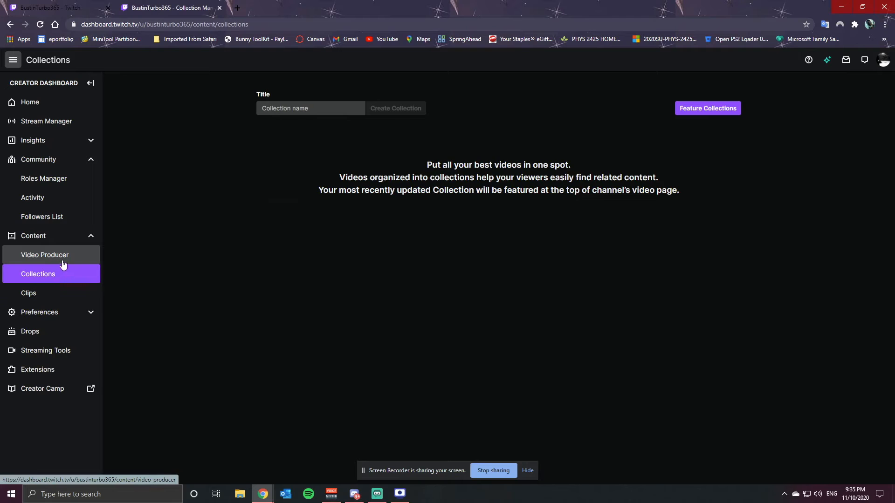
click(79, 260)
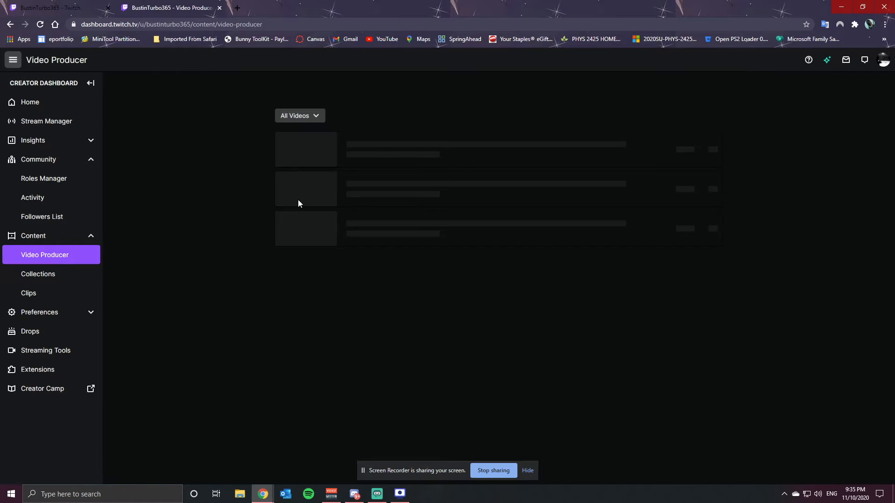
scroll(375, 205, down, 15)
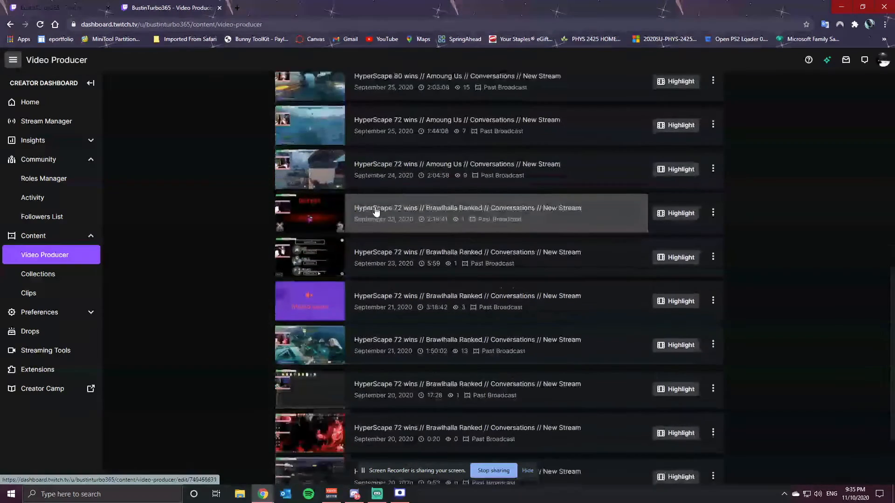
scroll(381, 214, up, 15)
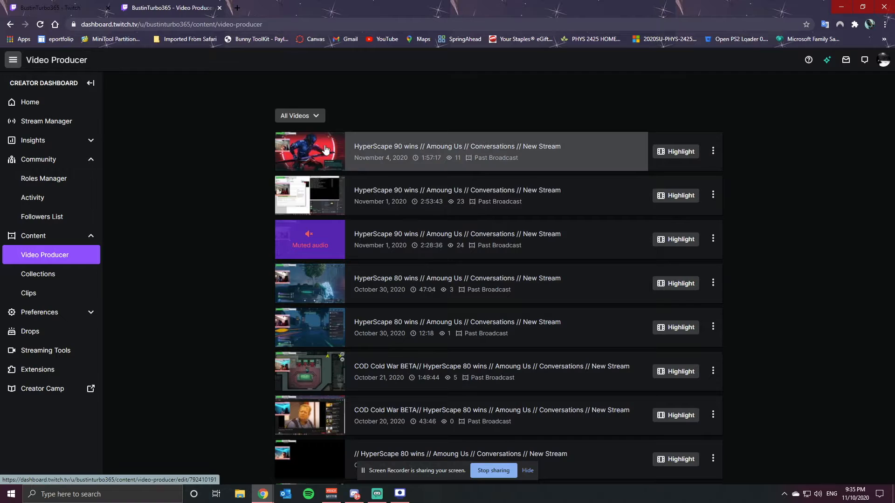
click(371, 195)
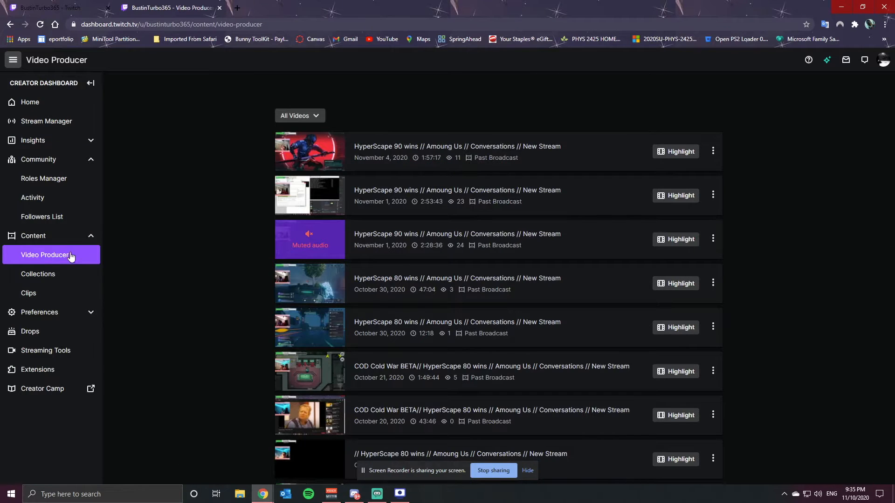
Open the Extensions page and scroll through the featured and discoverable extensions
click(56, 371)
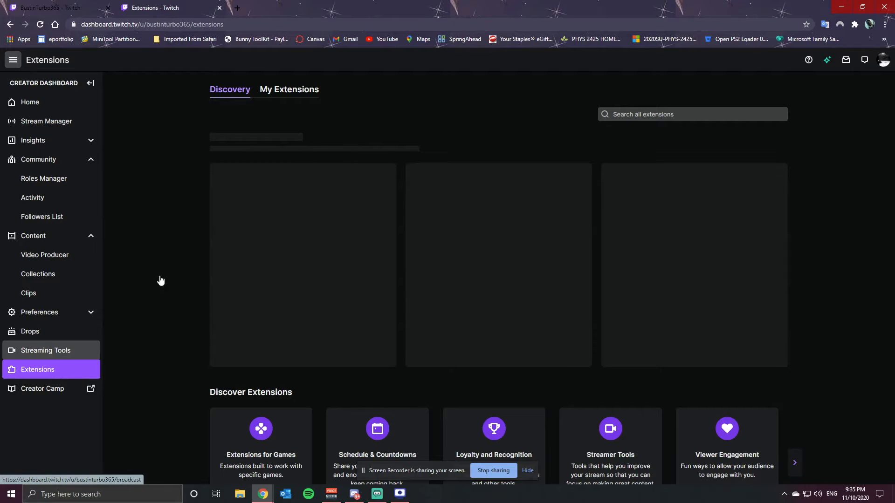
scroll(389, 234, down, 2)
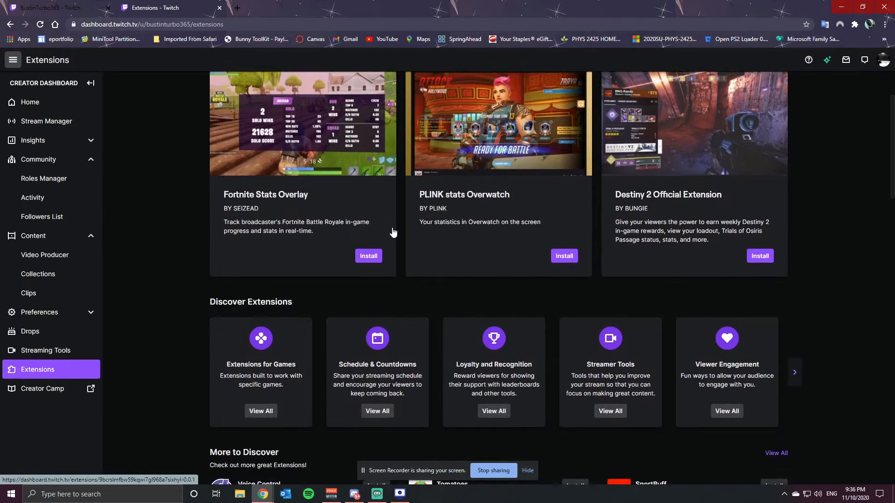
scroll(392, 232, up, 2)
scroll(392, 232, down, 2)
scroll(393, 232, up, 2)
scroll(393, 232, down, 2)
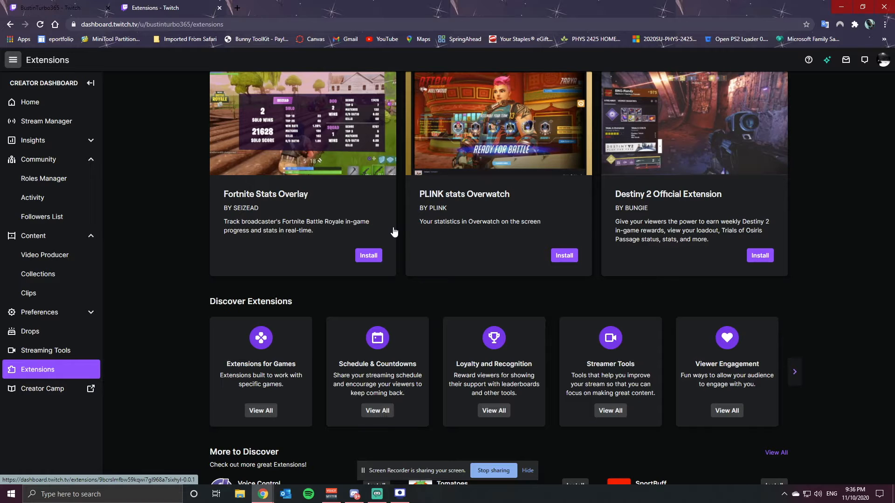
scroll(483, 247, up, 3)
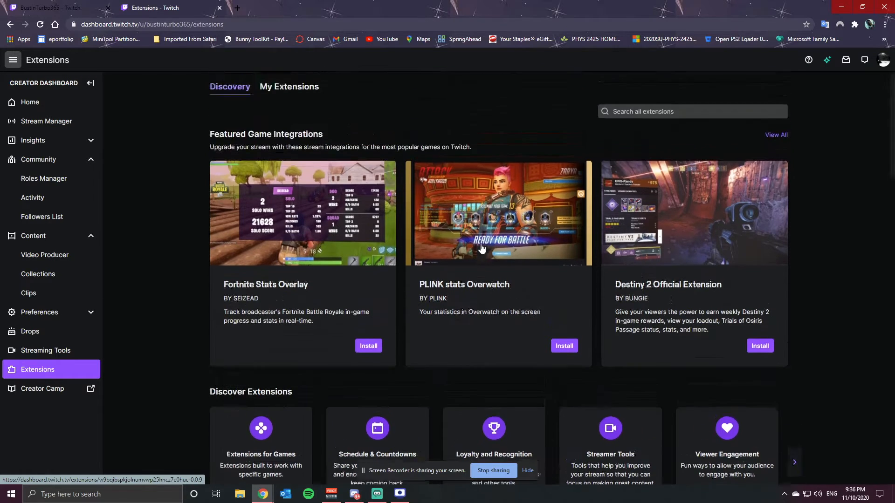
scroll(480, 250, down, 3)
scroll(481, 250, up, 1)
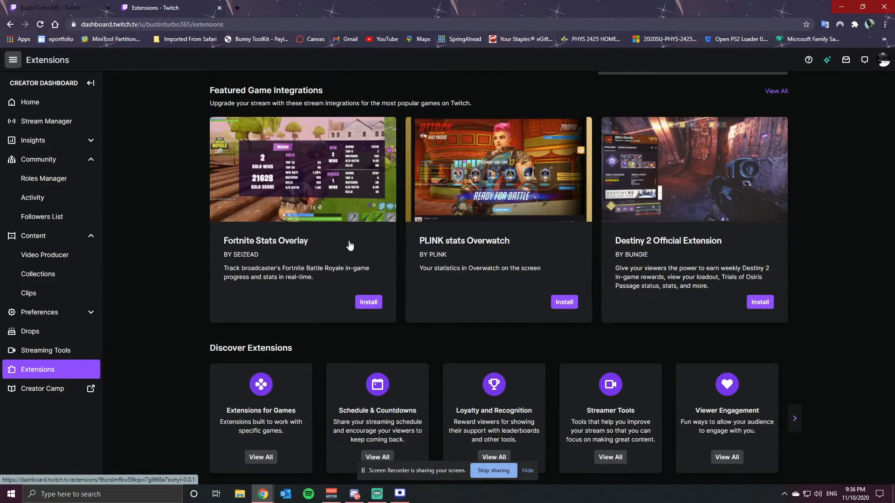
scroll(353, 241, down, 3)
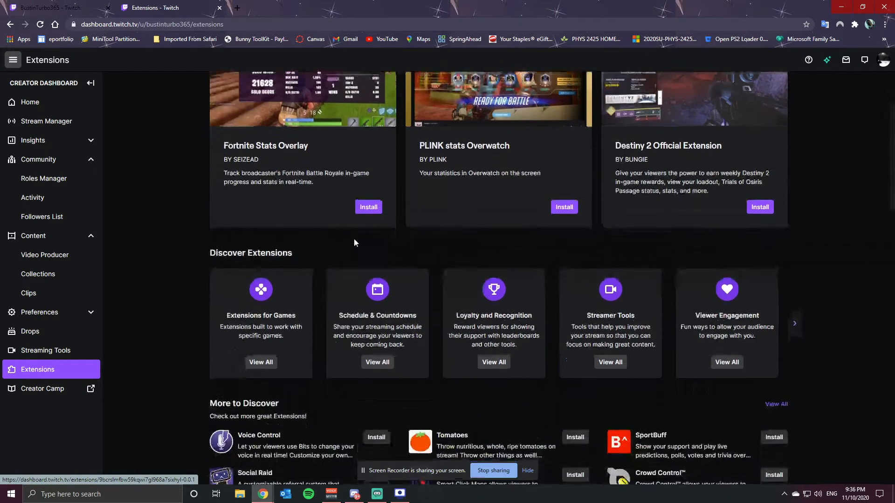
Open the Drops page from the dashboard menu and expand the Preferences section
scroll(386, 243, down, 5)
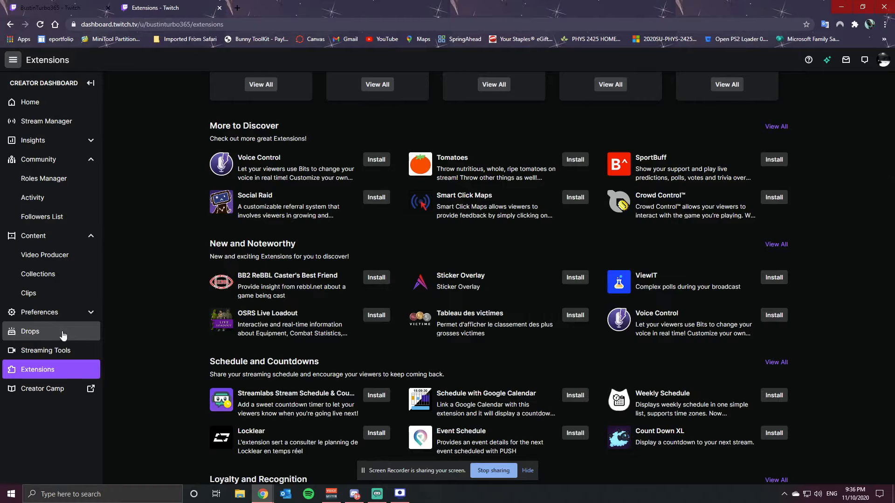
click(46, 335)
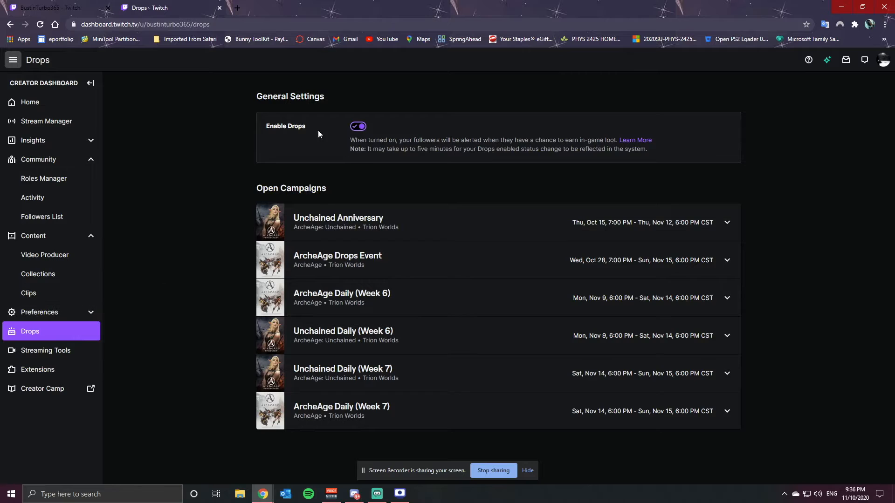
click(51, 318)
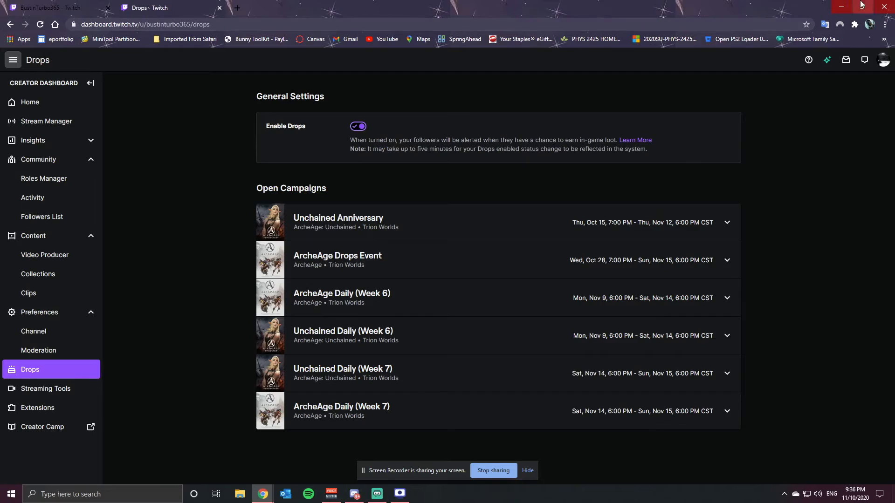
Switch to Streamlabs OBS and browse the Settings' Stream, Output, Video and Advanced sections, then close Settings
click(841, 6)
drag(568, 174, 574, 4)
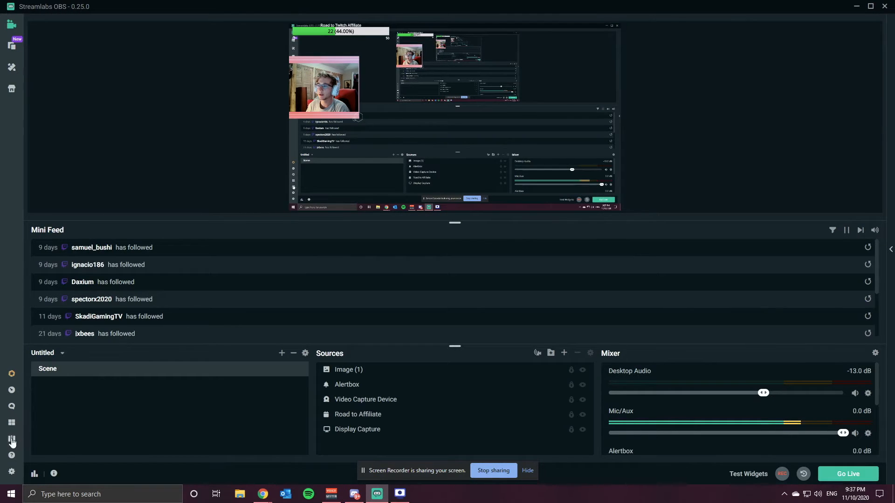
click(11, 471)
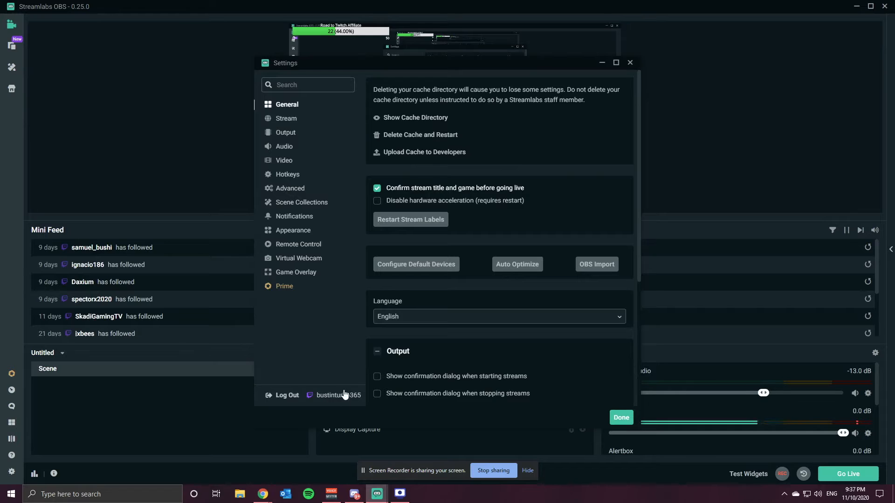
click(292, 123)
click(289, 134)
click(288, 120)
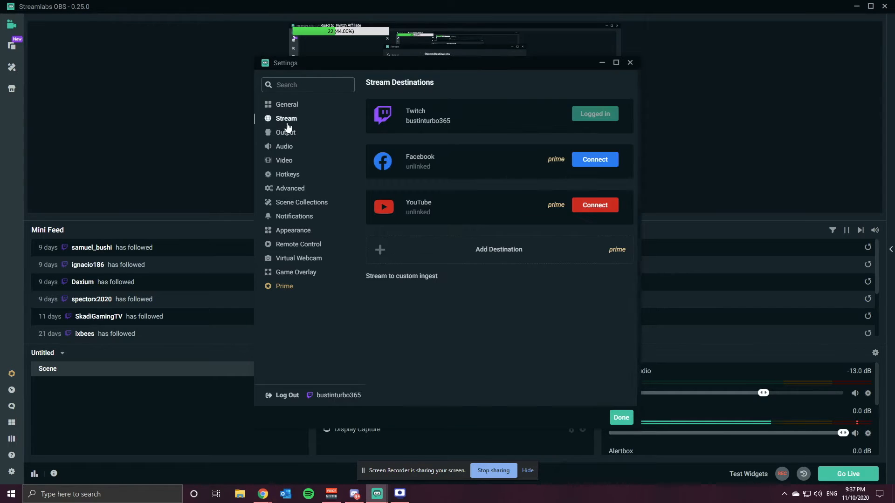
click(289, 134)
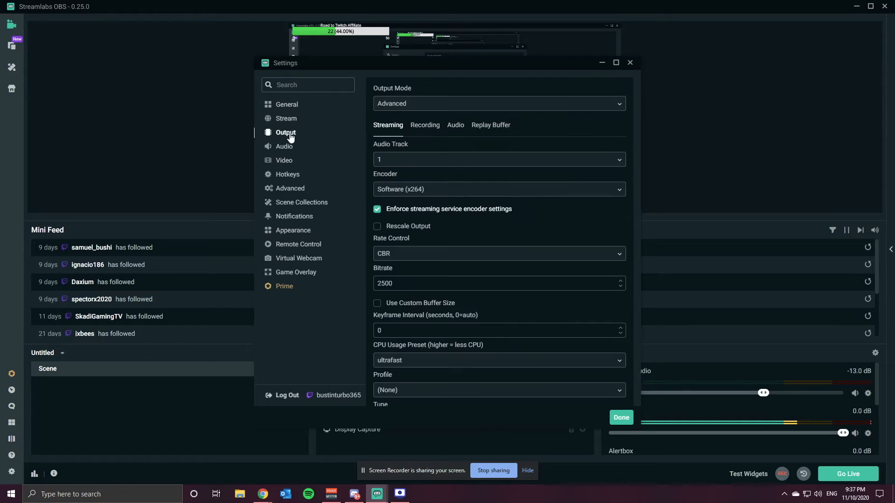
click(289, 166)
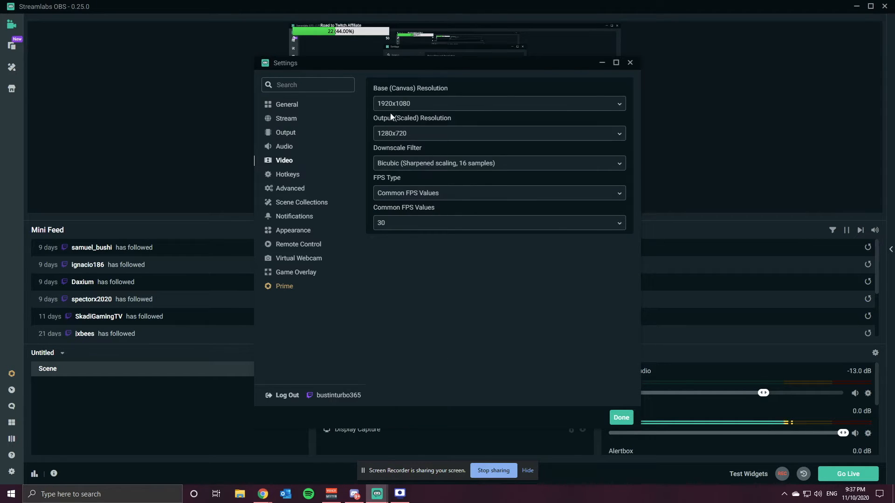
click(291, 191)
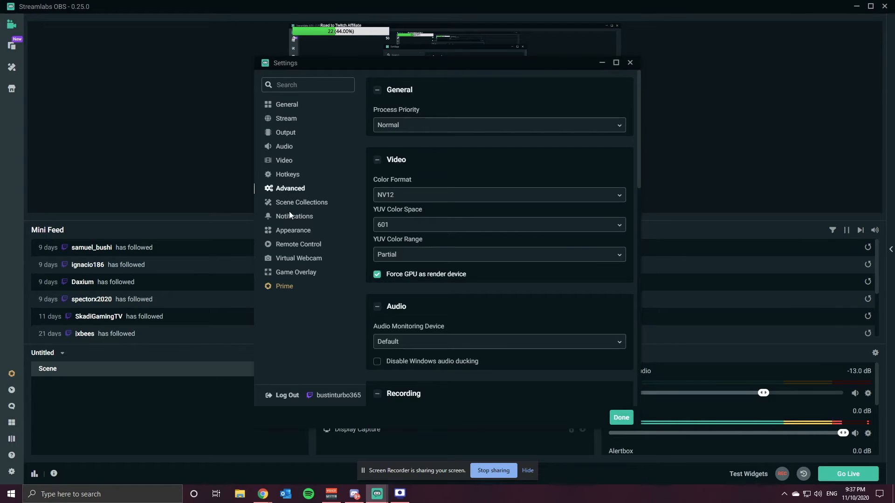
click(630, 63)
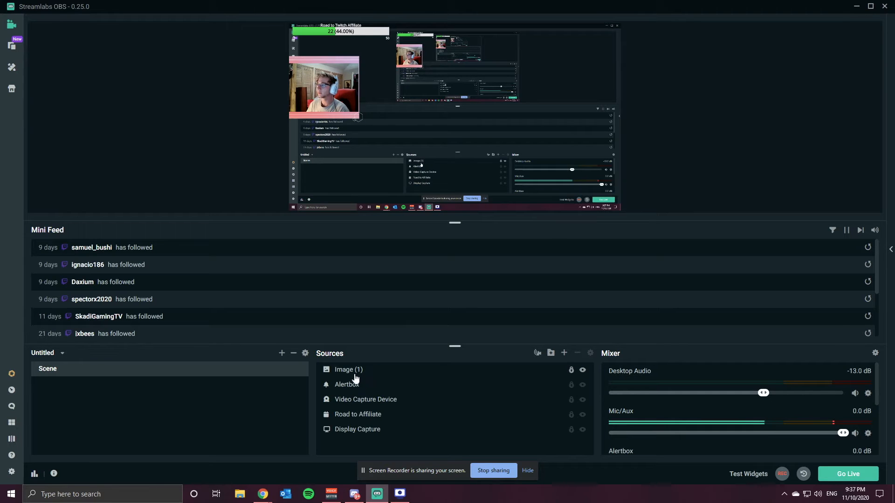
Add a new scene and add the existing Display Capture source to it
click(281, 352)
click(520, 290)
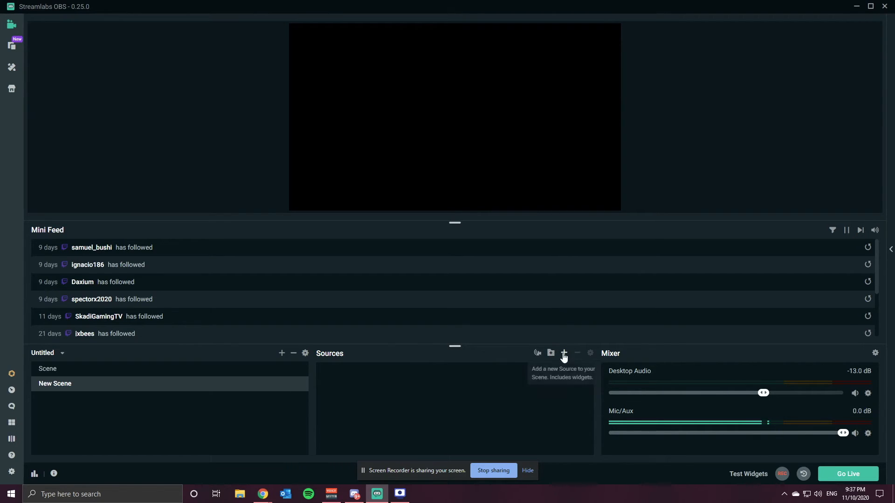
click(564, 354)
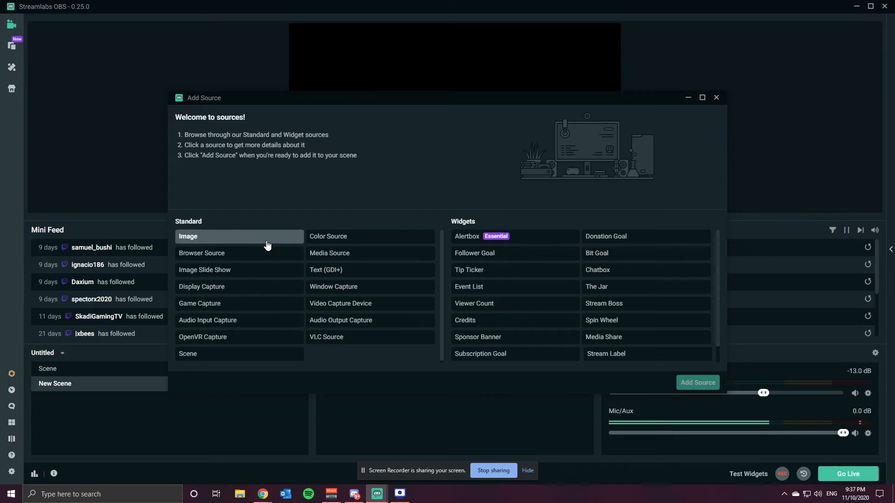
click(219, 289)
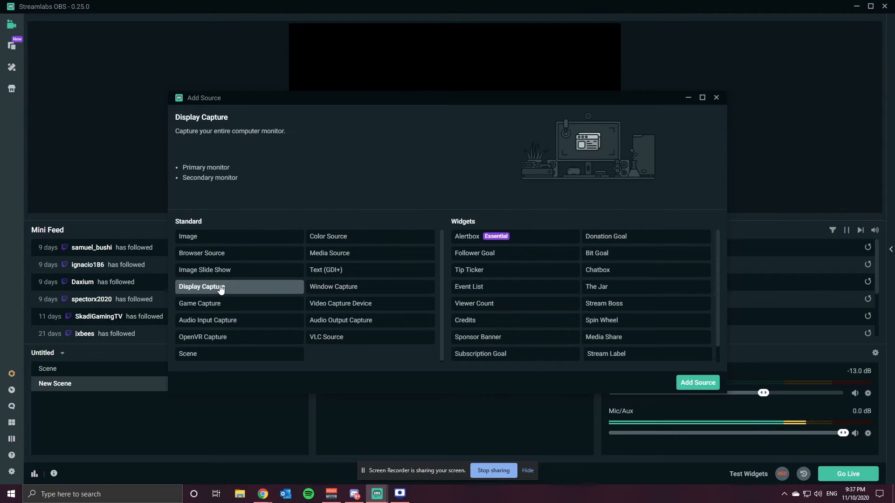
click(711, 382)
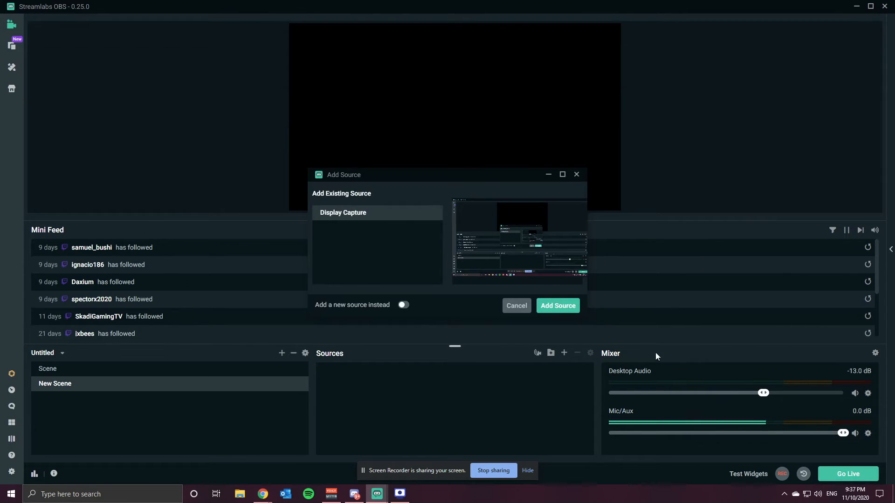
click(559, 308)
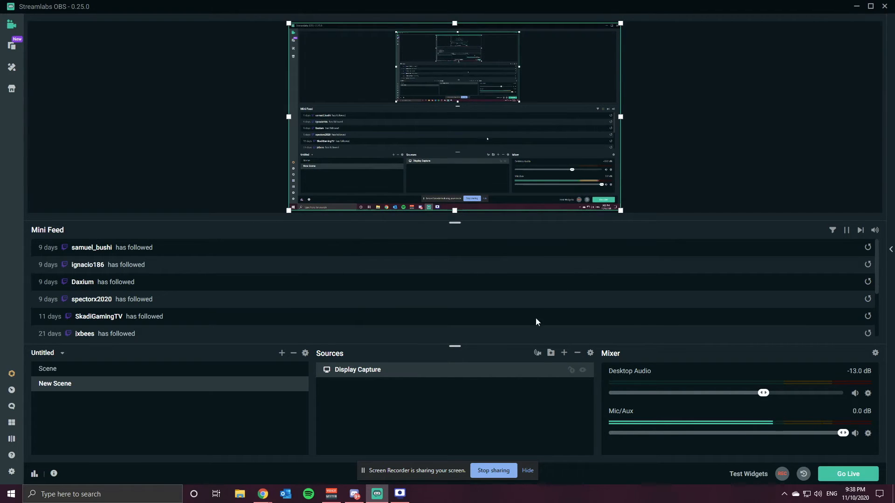
Add the existing Alertbox widget source and move it to the top centre of the canvas
click(564, 354)
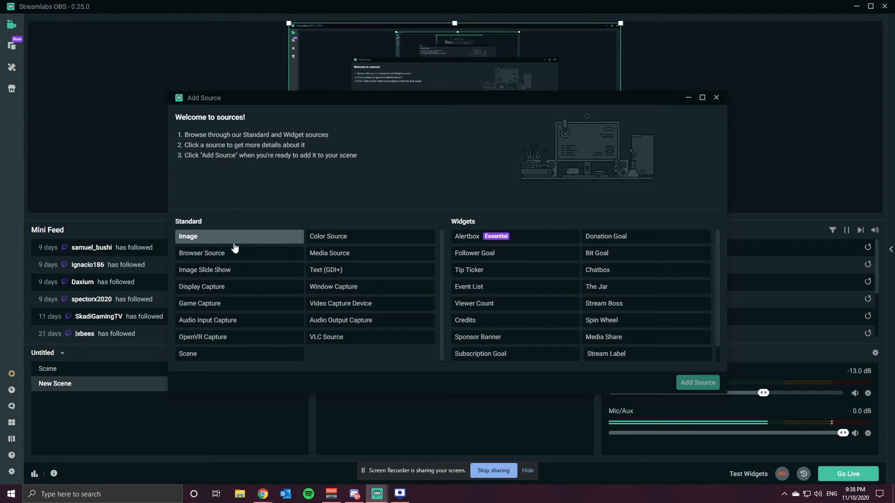
click(250, 242)
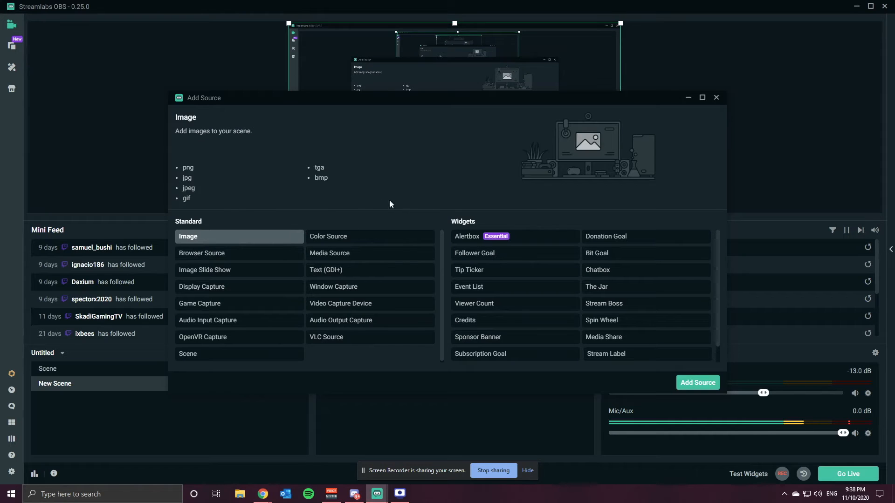
click(470, 240)
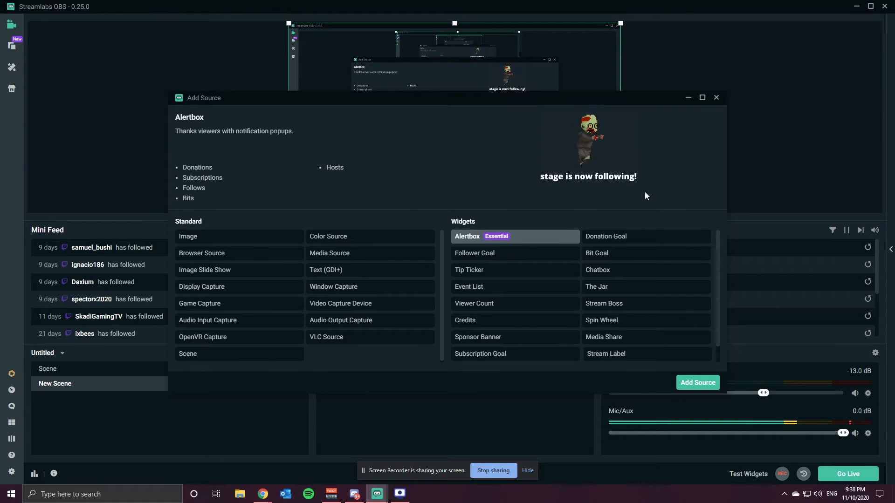
click(699, 382)
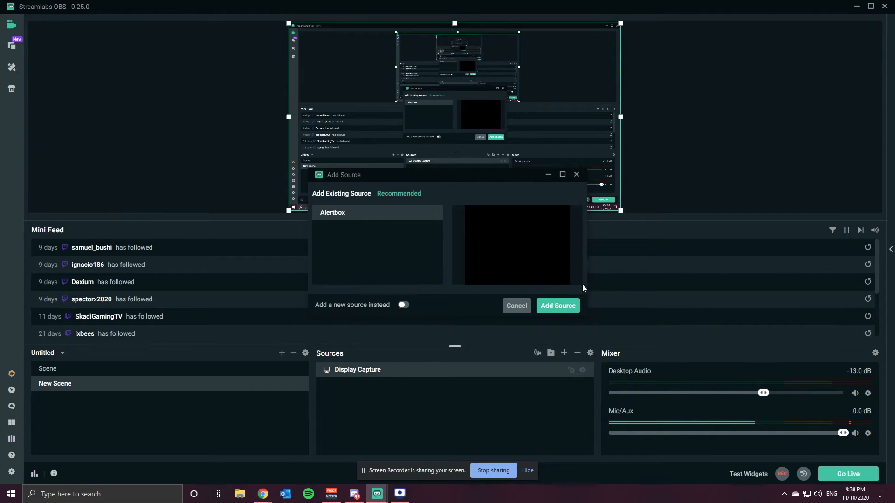
click(558, 306)
drag(379, 72, 494, 83)
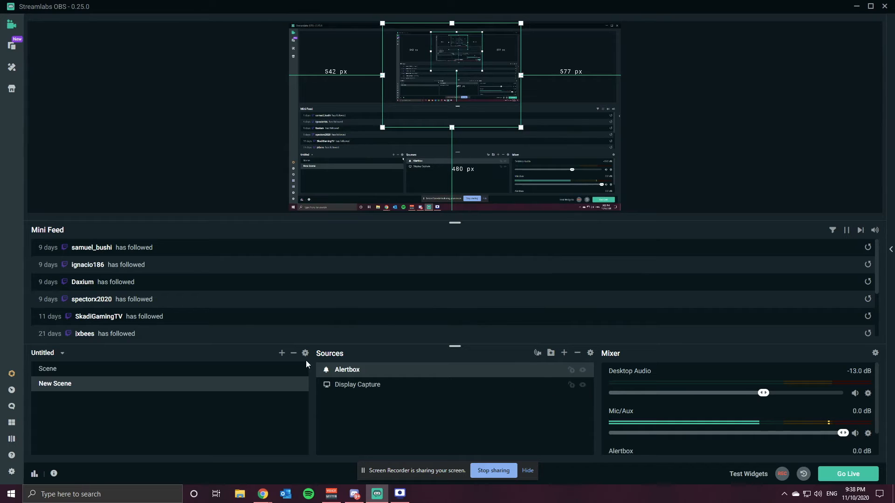
Open the Display Capture properties, then the Alertbox settings window
click(365, 390)
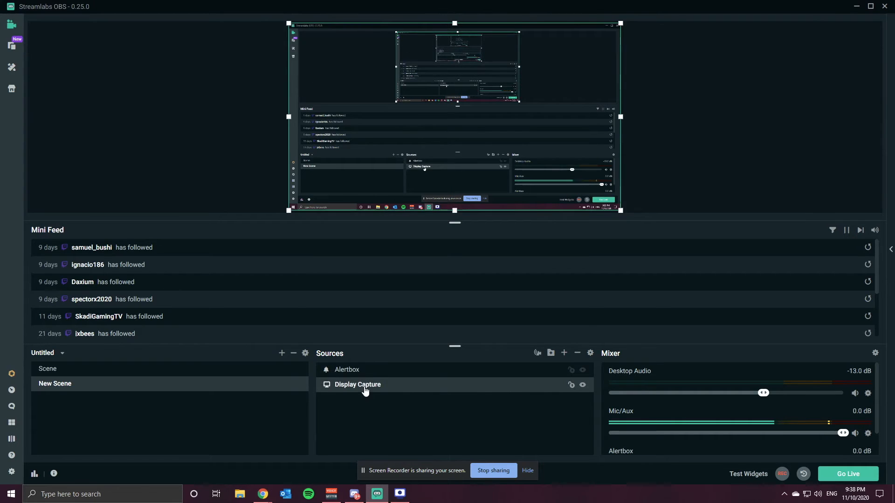
double_click(364, 390)
click(566, 419)
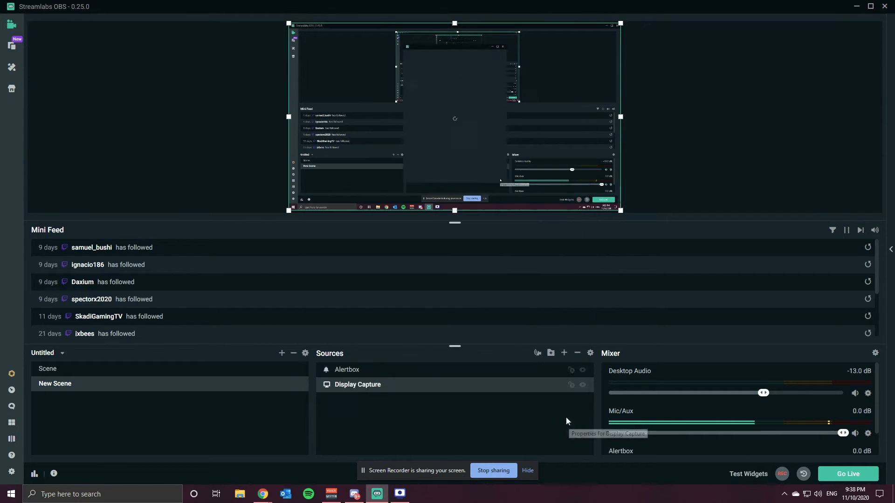
double_click(413, 370)
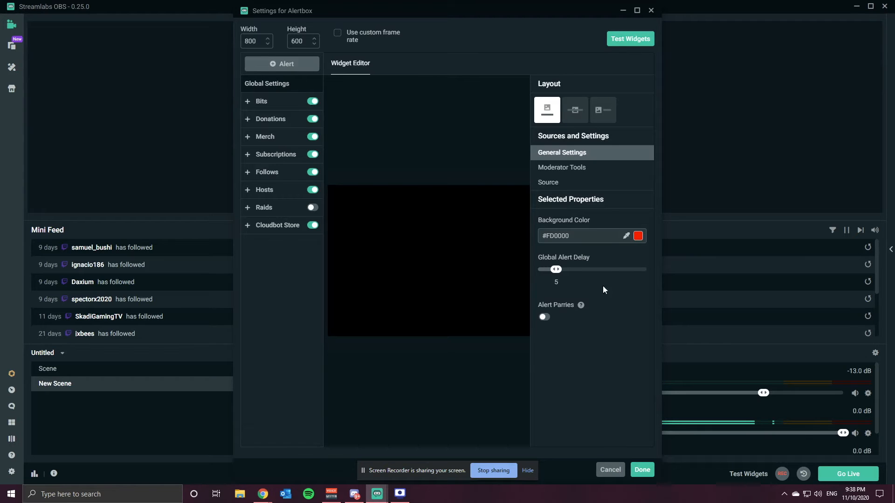
click(634, 41)
click(623, 11)
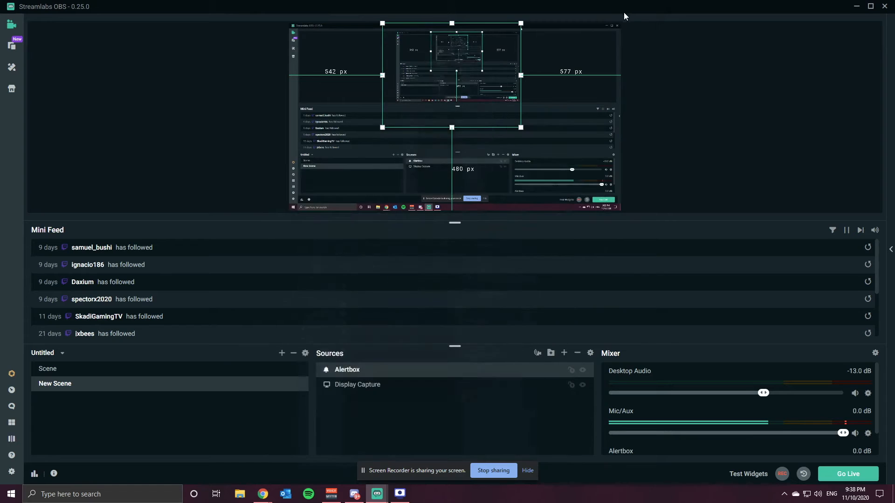
Reopen the Alertbox settings, send a test Subscription alert, and close the window
double_click(463, 371)
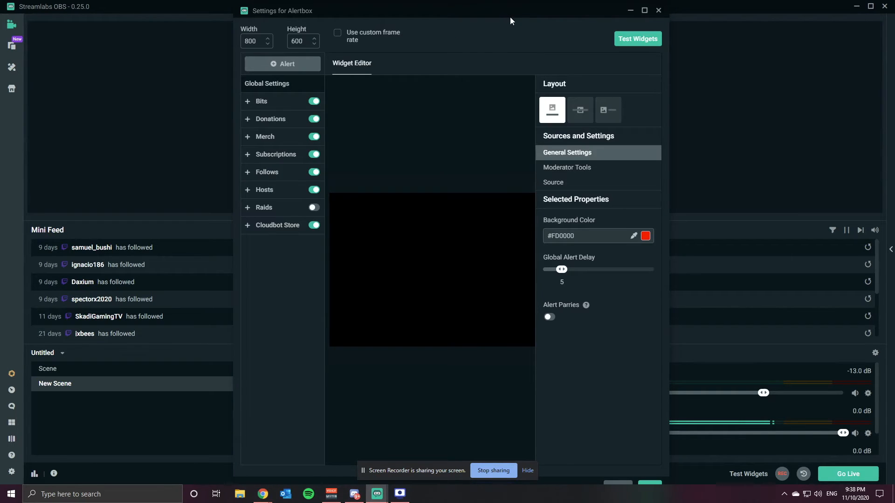
drag(512, 9, 688, 106)
click(824, 135)
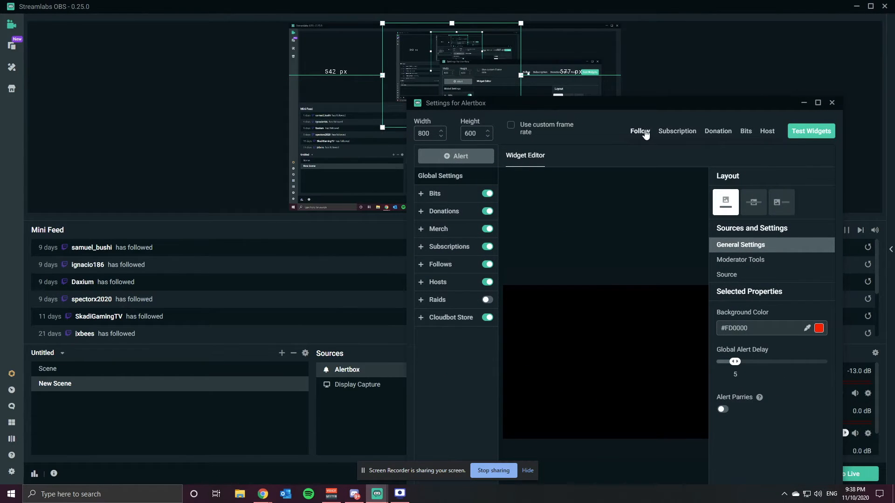
click(677, 132)
drag(510, 106, 388, 110)
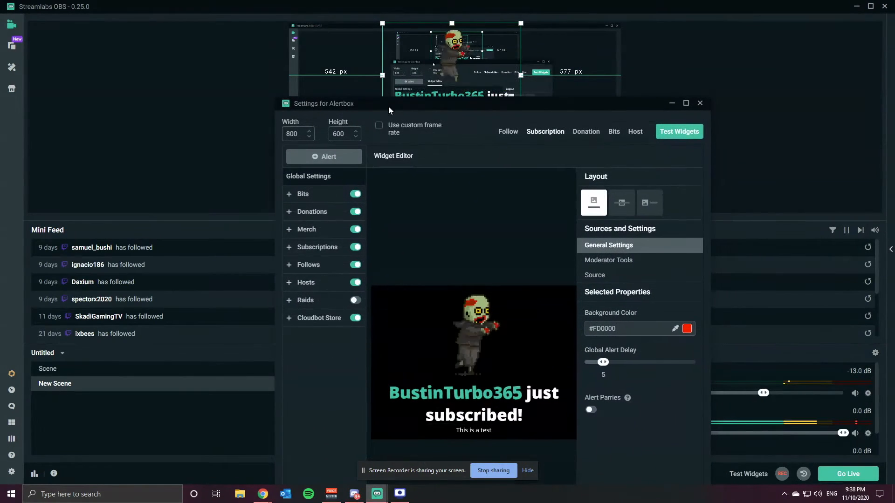
click(698, 104)
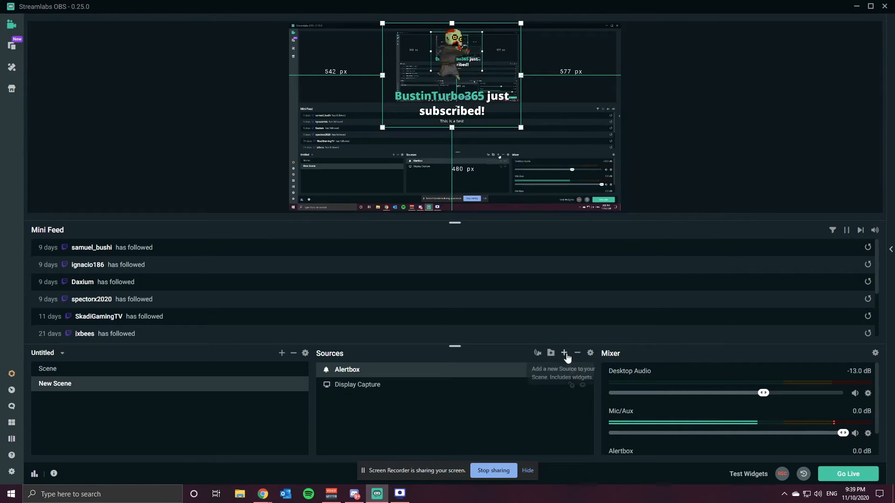
Add a new Tip Ticker widget source to the scene
click(567, 353)
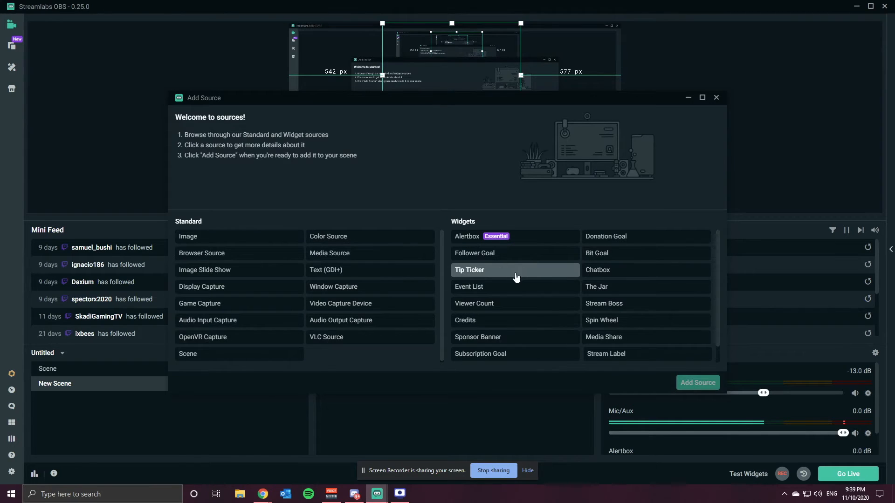
click(487, 273)
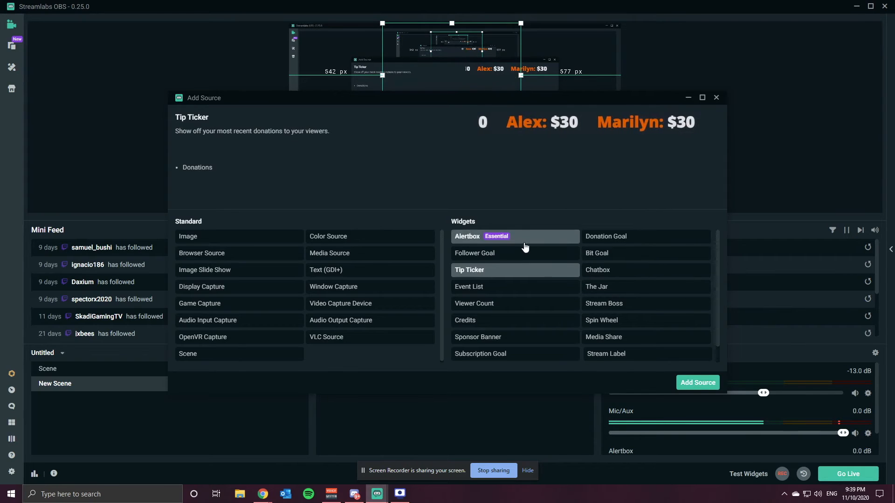
click(691, 383)
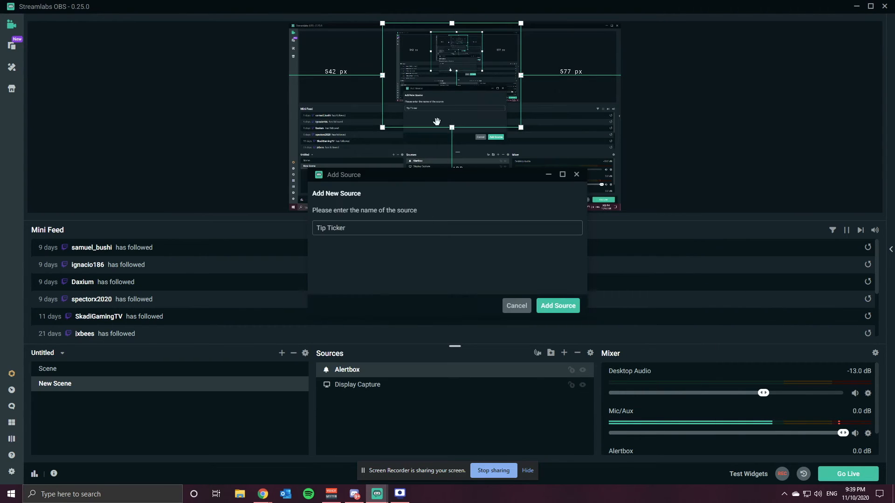
click(543, 309)
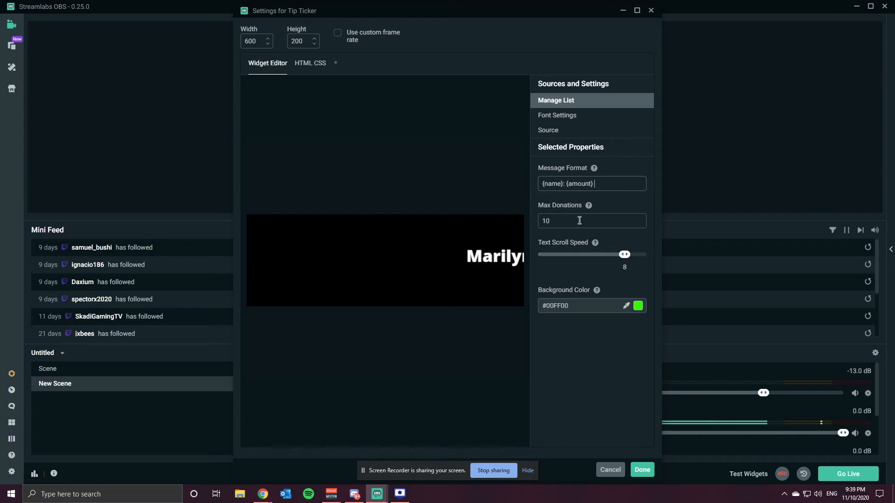
Set the Tip Ticker's background colour to #6FEC6F and save the widget settings
click(634, 308)
click(595, 322)
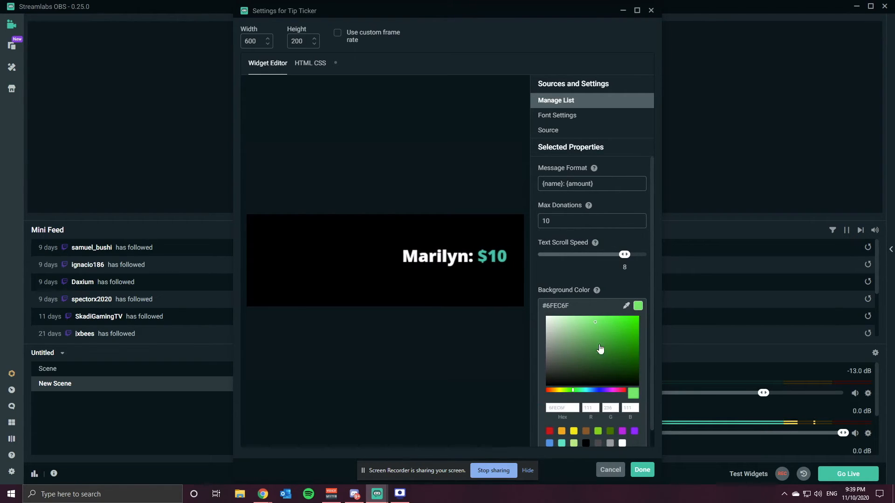
click(642, 471)
Move the Tip Ticker to the top-right corner of the canvas
drag(564, 196, 568, 52)
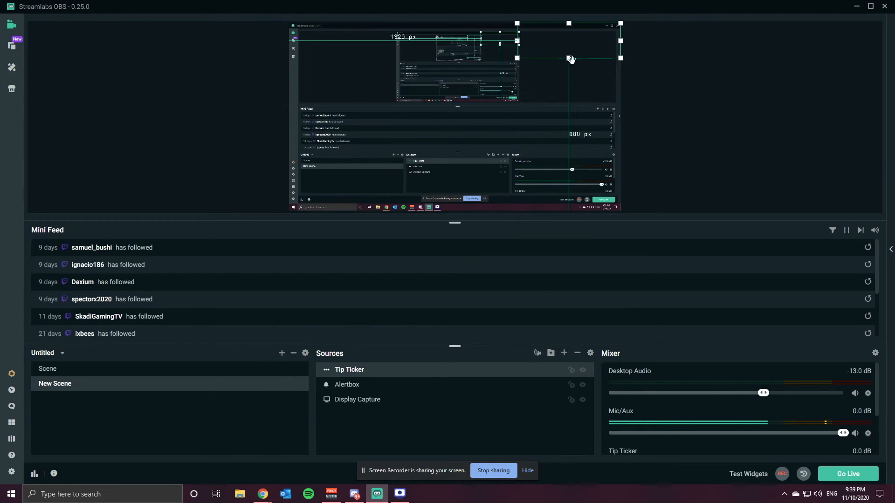
click(709, 148)
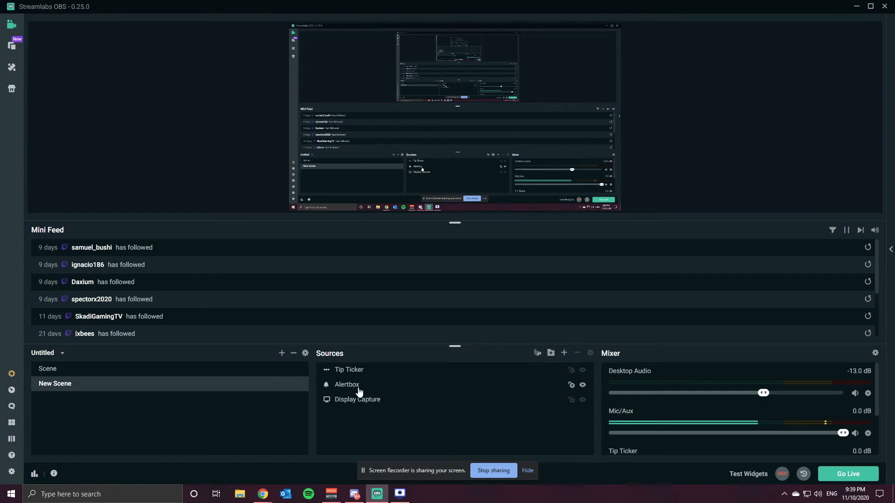
Open the Tip Ticker widget's settings for review and close them without changes
double_click(360, 371)
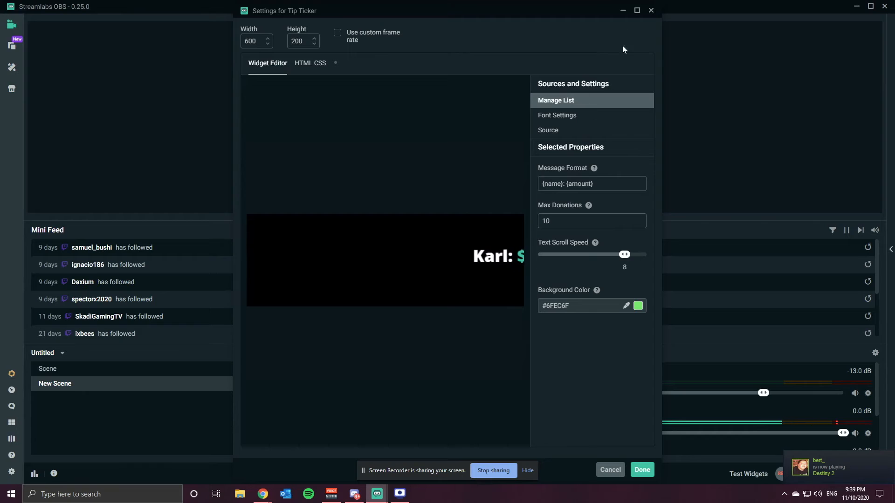
click(641, 469)
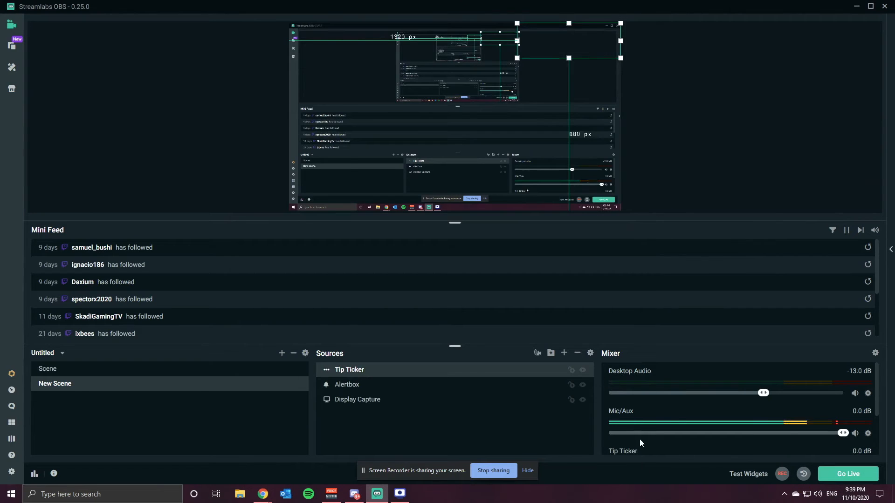
click(656, 106)
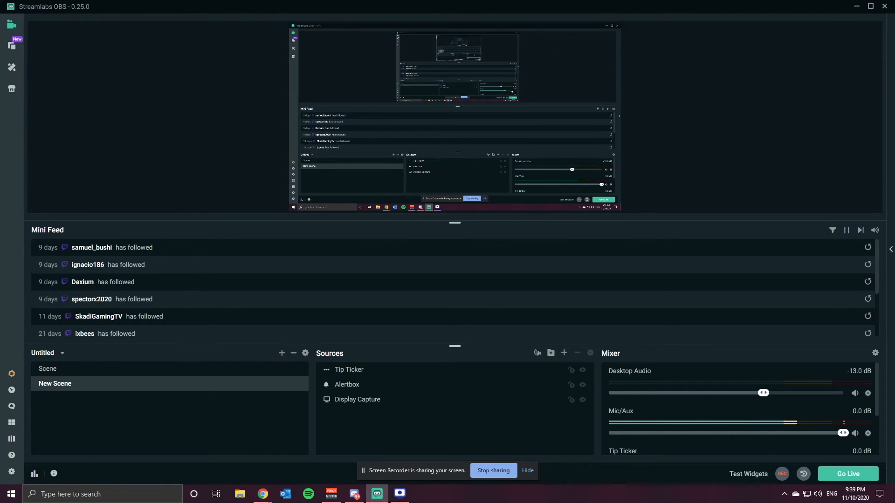
Open the stream chat side panel, then review the mixer's Advanced Audio Settings and close them
click(890, 250)
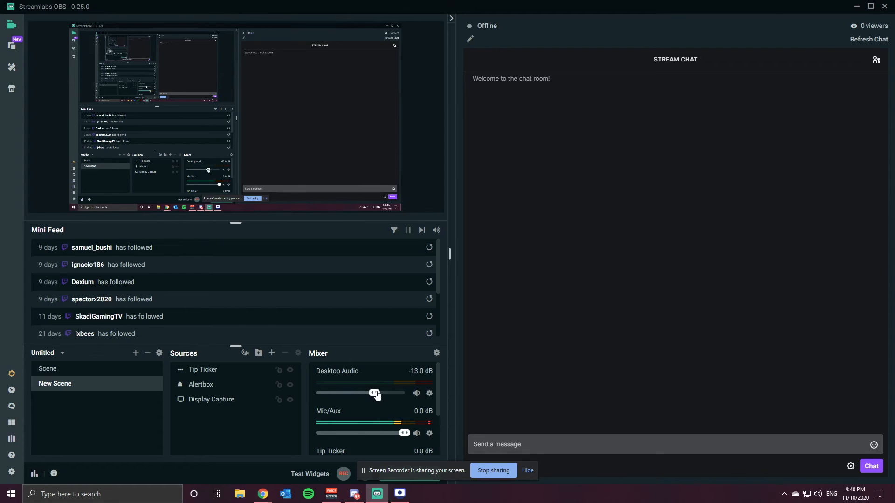
right_click(429, 433)
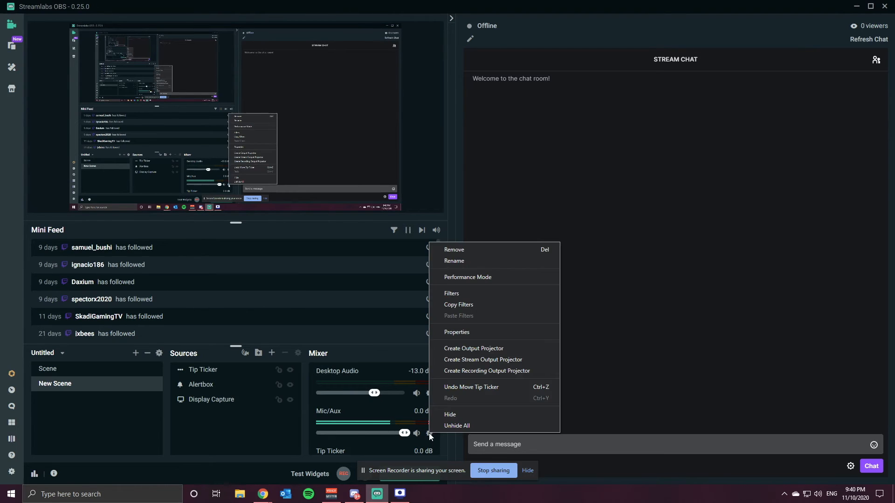
click(424, 432)
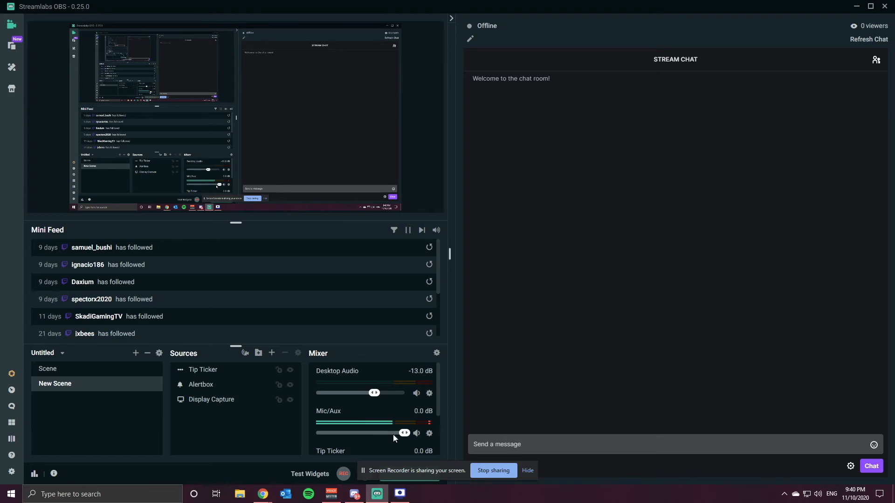
click(436, 352)
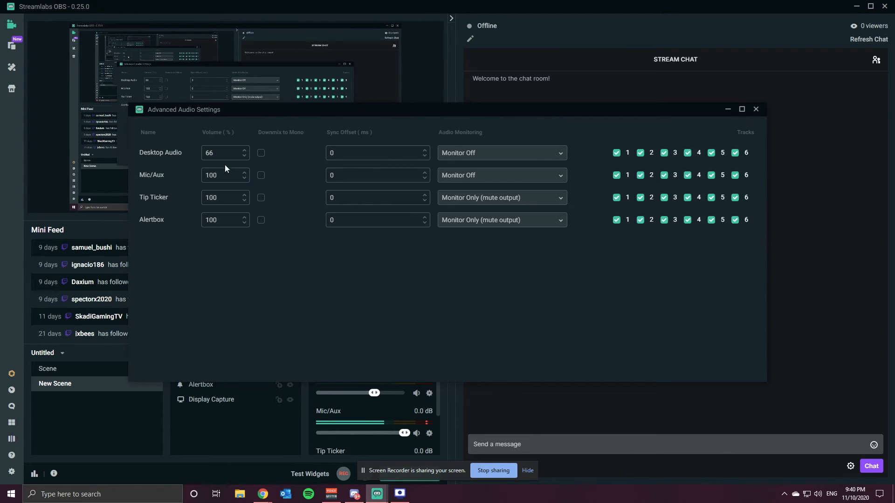
click(755, 109)
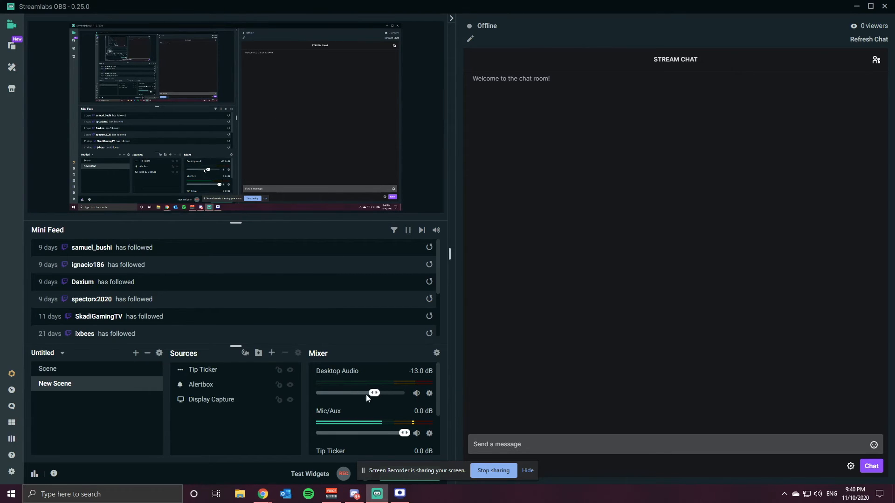
Scroll through the mixer channels and the Mini Feed follower list
scroll(397, 407, down, 2)
scroll(397, 406, up, 2)
scroll(390, 407, down, 2)
scroll(390, 407, up, 2)
scroll(346, 406, down, 1)
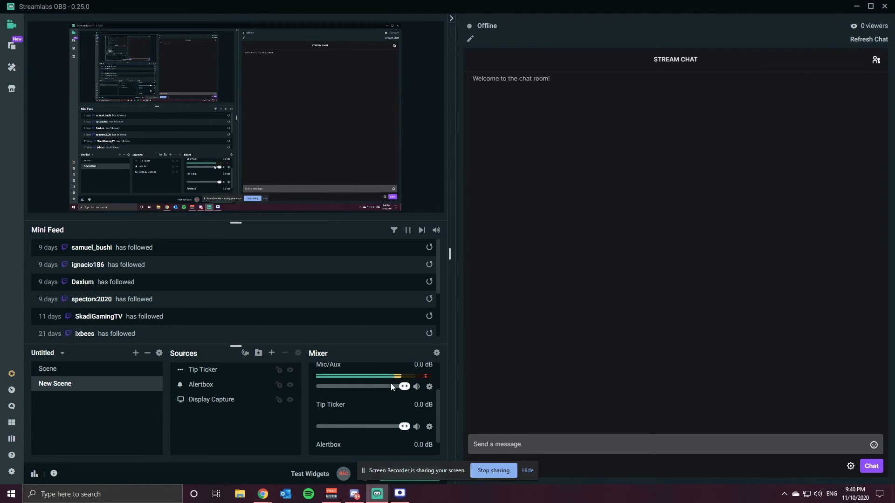
scroll(382, 390, down, 1)
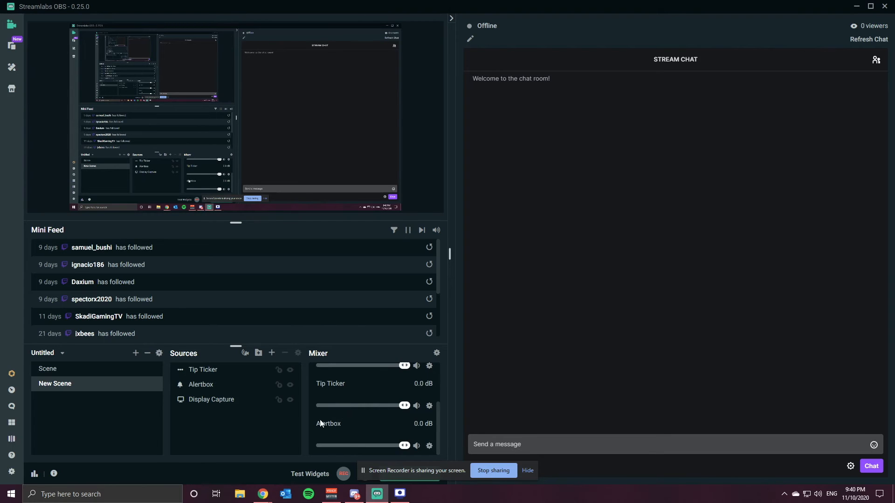
scroll(314, 407, up, 1)
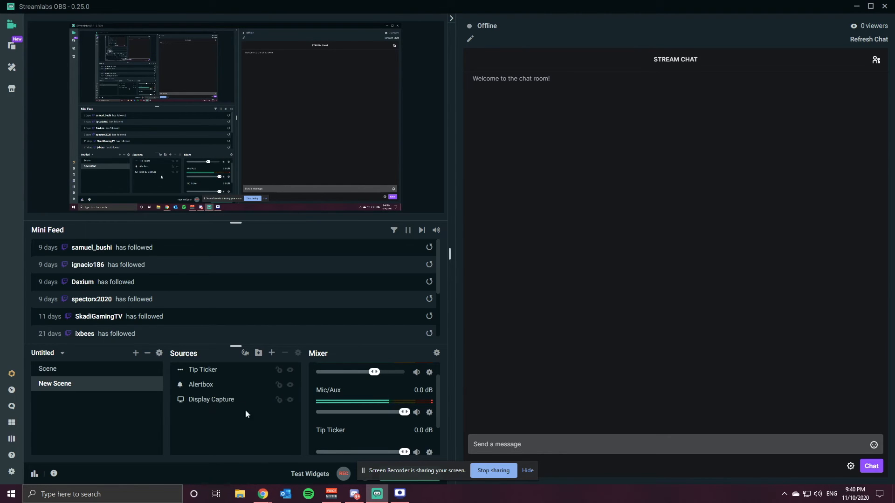
scroll(129, 295, down, 3)
scroll(135, 289, up, 3)
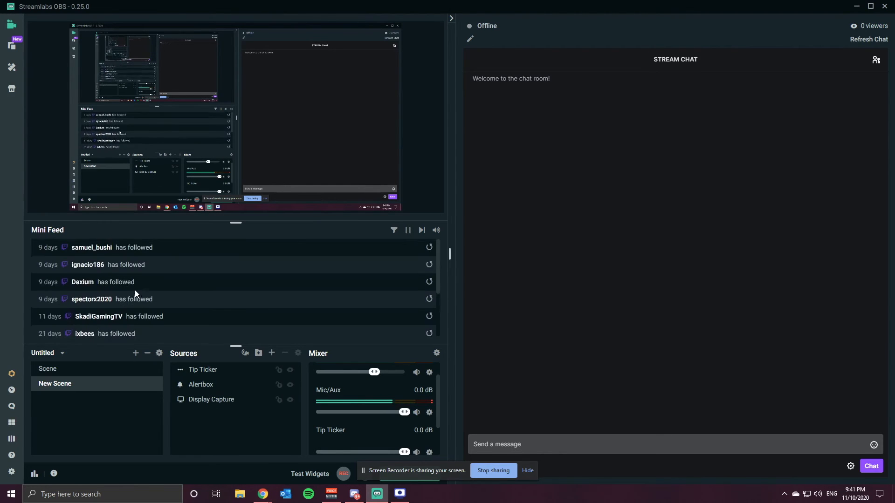
scroll(132, 297, down, 3)
scroll(132, 298, up, 3)
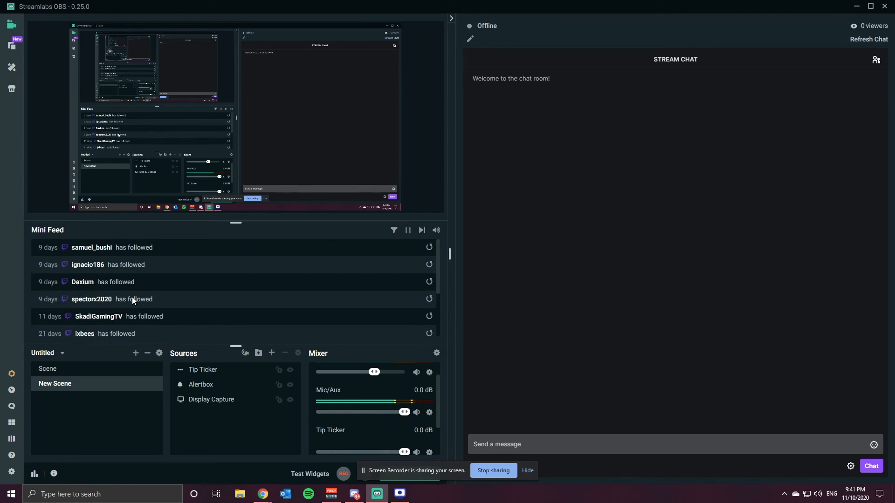
scroll(133, 298, down, 3)
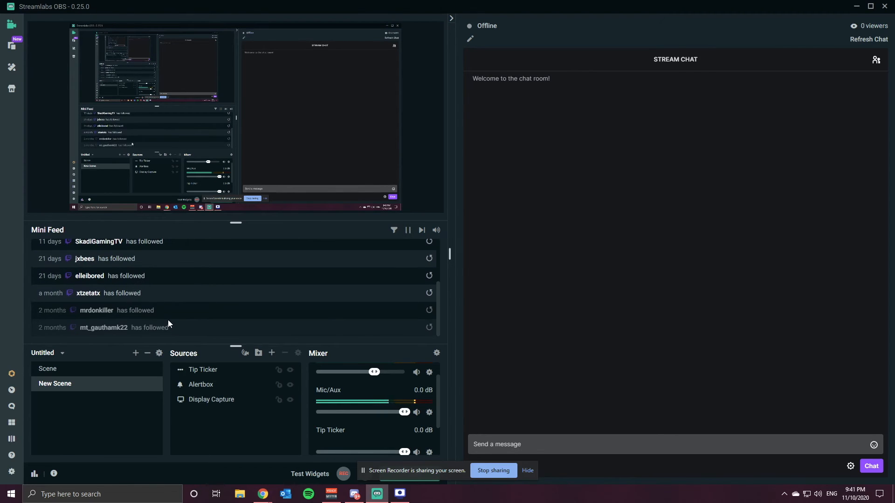
Add a Chatbox widget source named Chatbox to the scene and nudge it slightly on the canvas
click(271, 353)
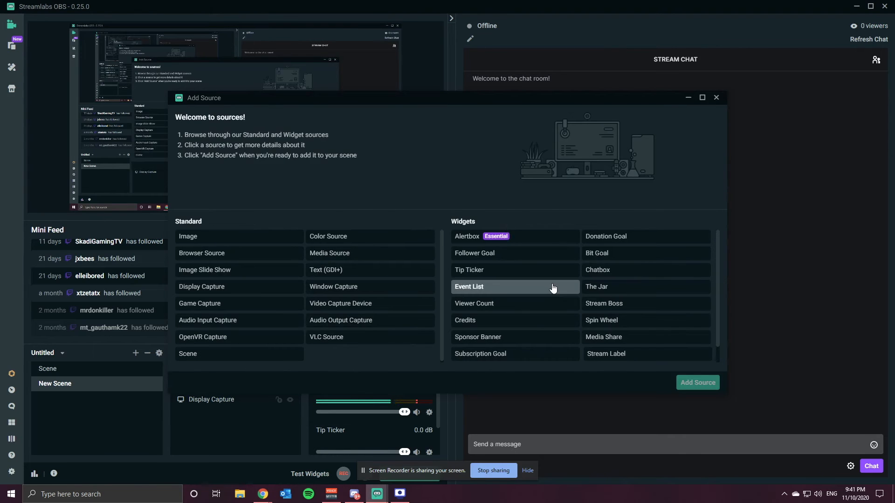
scroll(553, 289, down, 1)
scroll(594, 311, up, 1)
scroll(555, 336, down, 1)
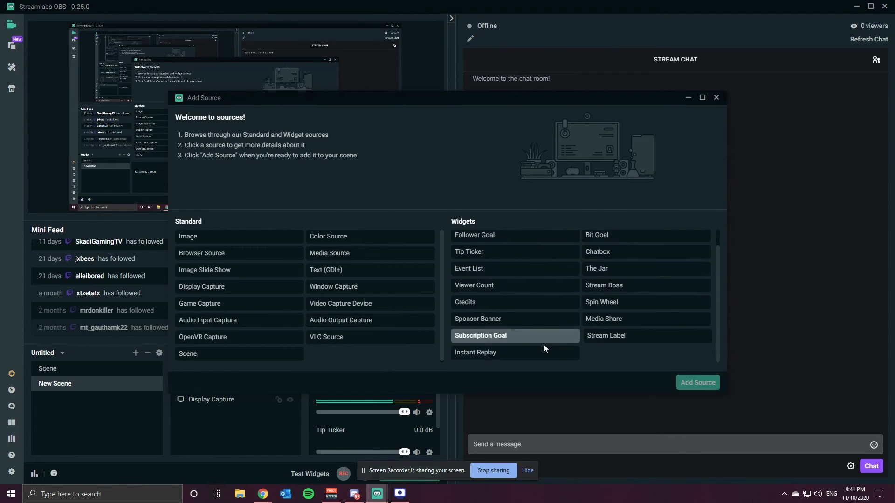
click(605, 254)
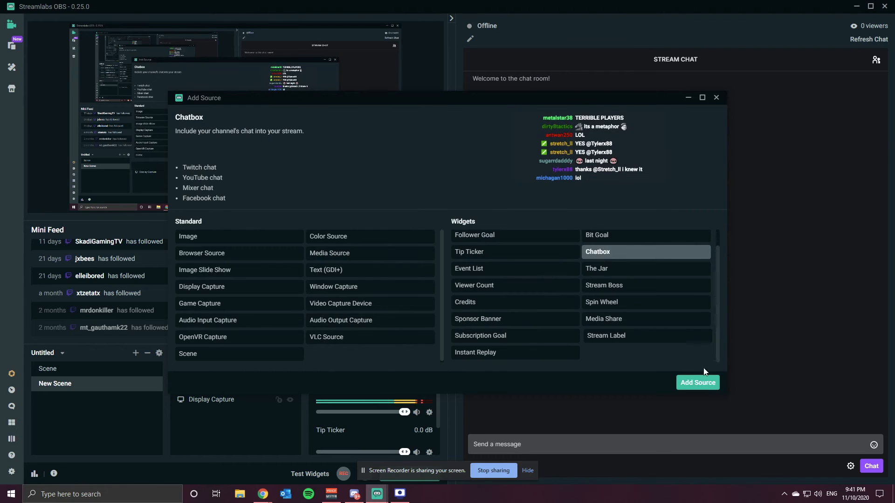
click(707, 383)
click(557, 306)
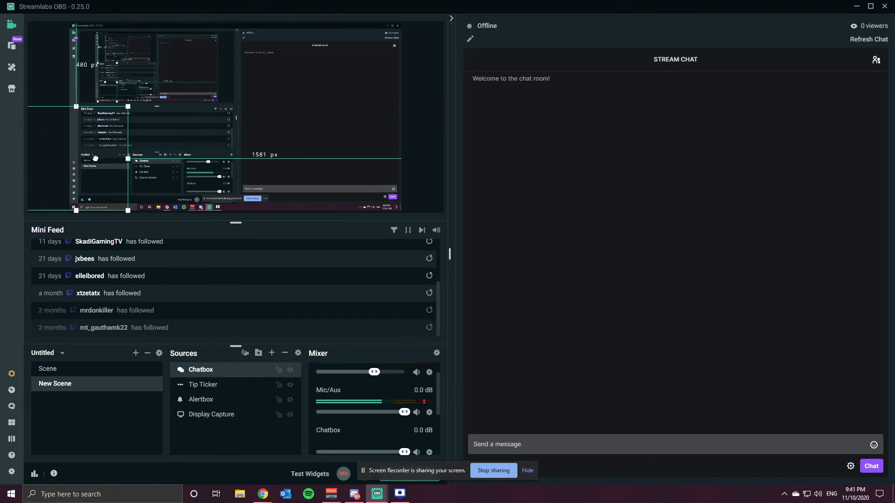
drag(95, 159, 101, 162)
Send the message yoooo in the stream chat
click(600, 444)
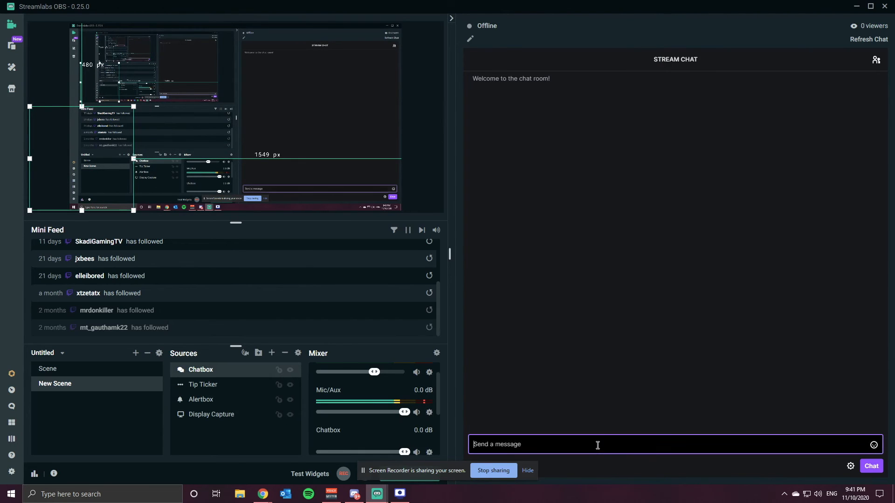
text(y)
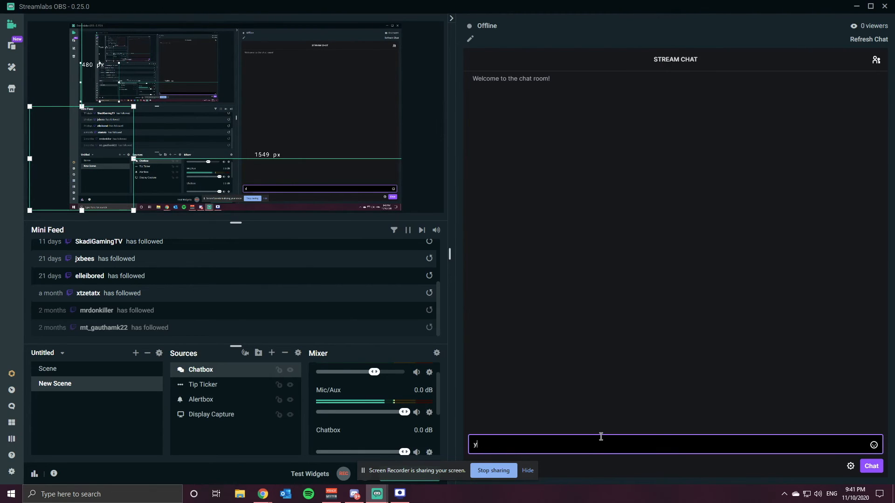
text(oooo)
key(Return)
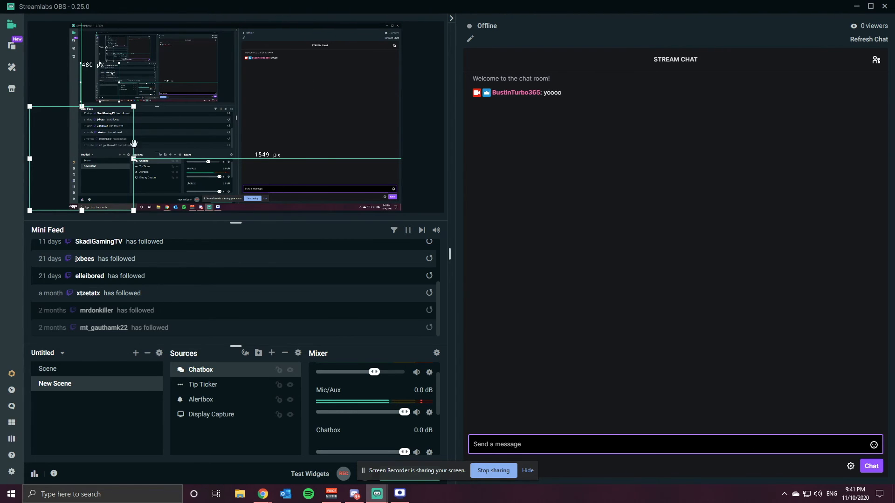
click(272, 353)
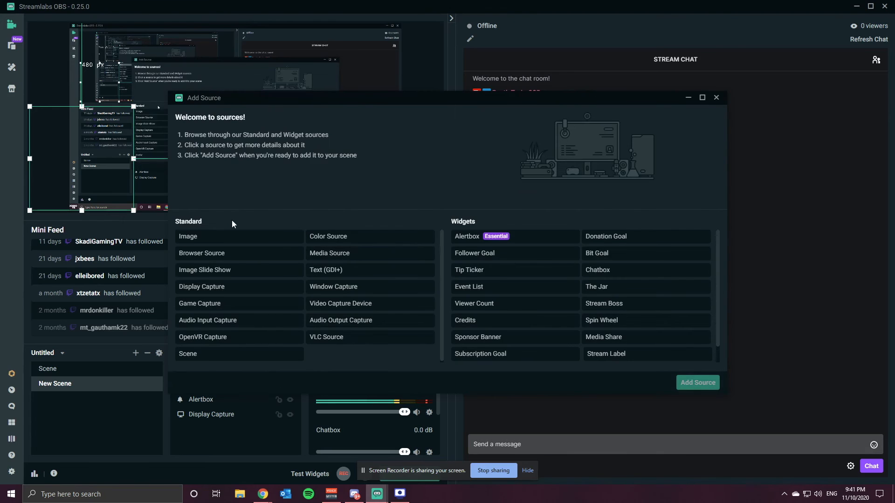
scroll(545, 310, down, 1)
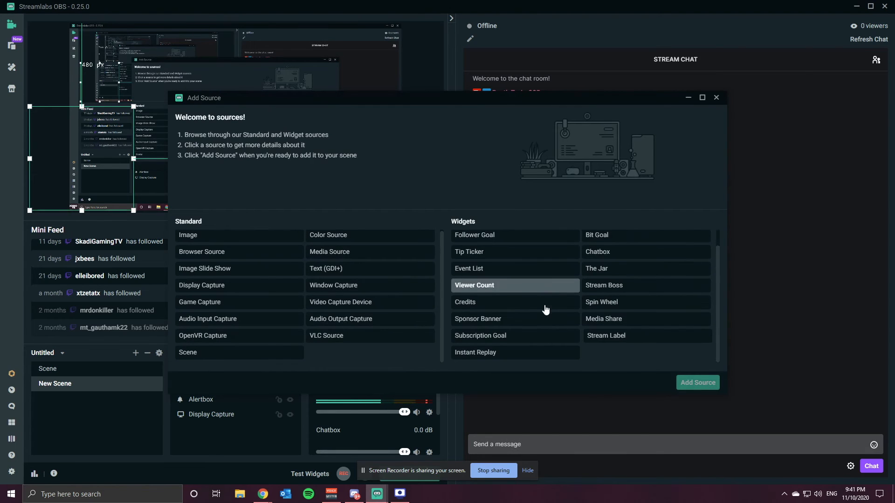
scroll(545, 310, up, 1)
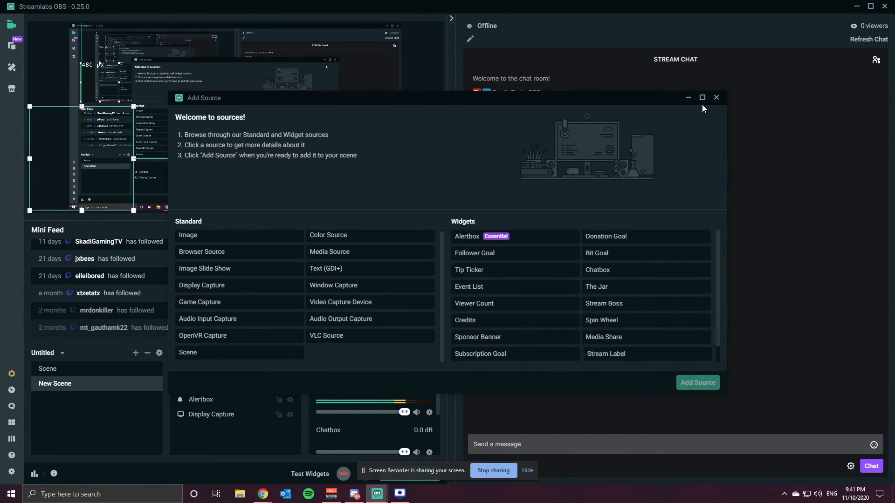
click(717, 98)
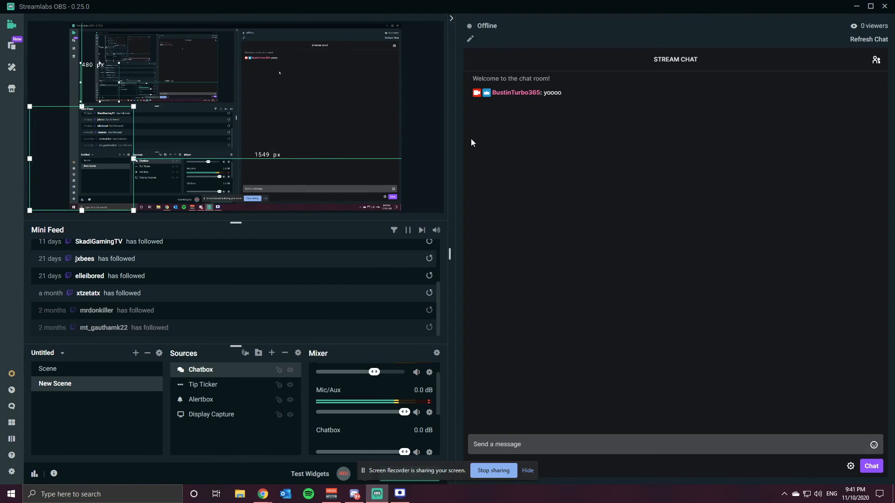
Open the Alert Box Library and try installing the Depth Alert Box theme, closing the browser page it opens
click(11, 65)
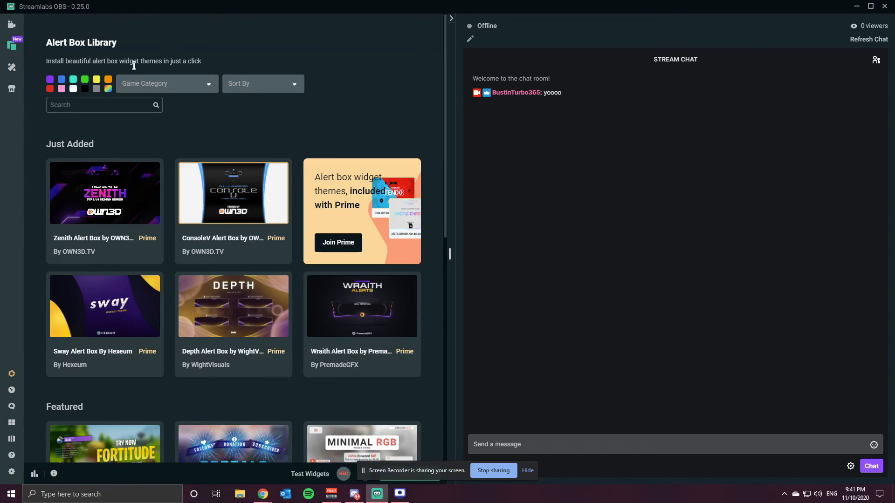
mouse_move(132, 224)
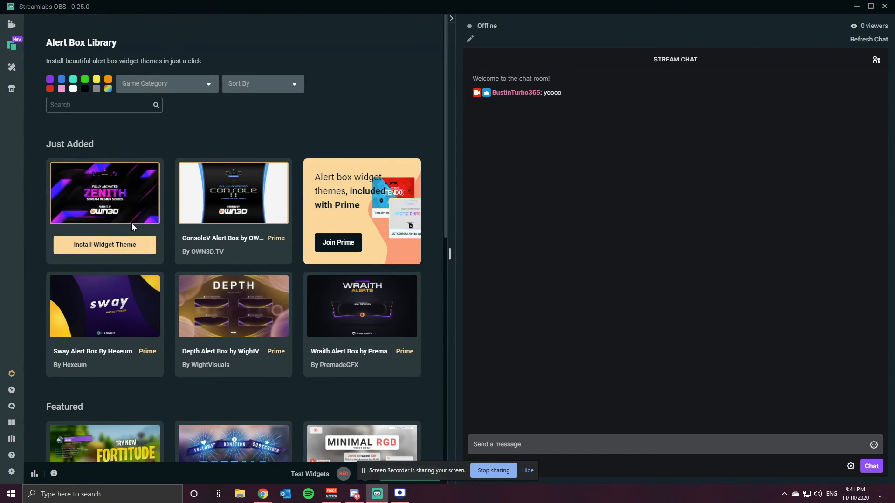
mouse_move(252, 247)
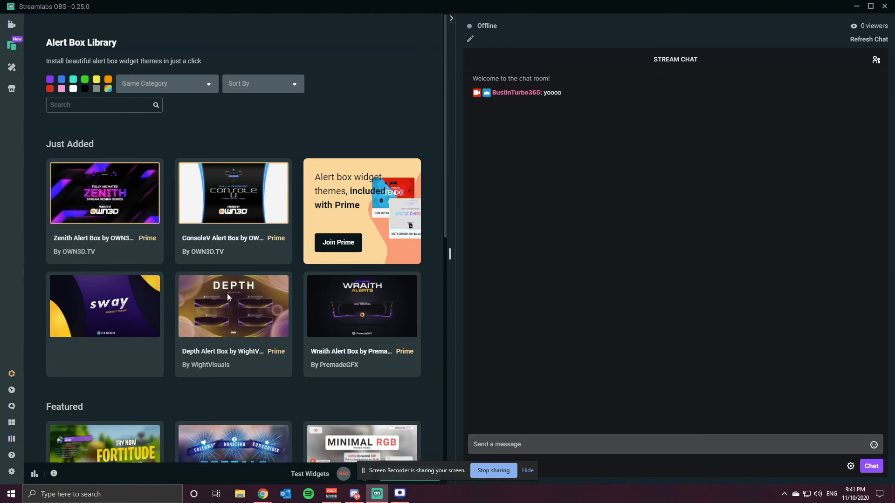
mouse_move(252, 298)
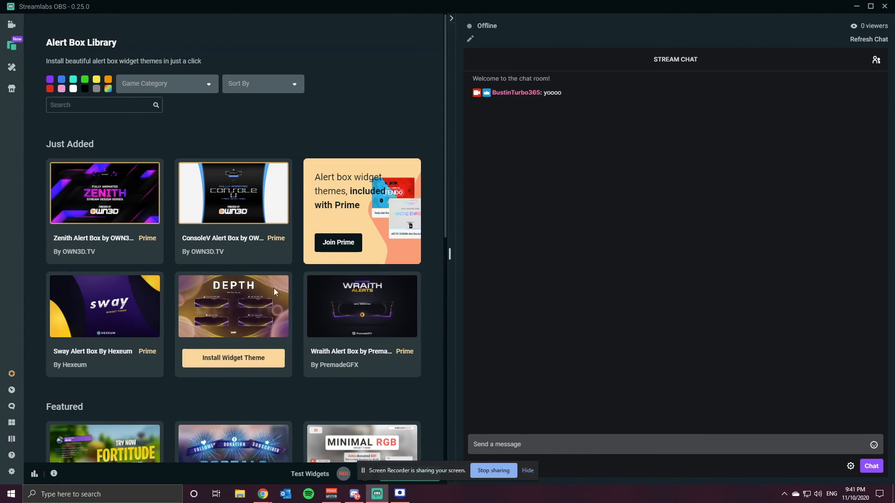
scroll(275, 333, down, 3)
scroll(271, 329, up, 1)
scroll(265, 323, up, 2)
click(253, 360)
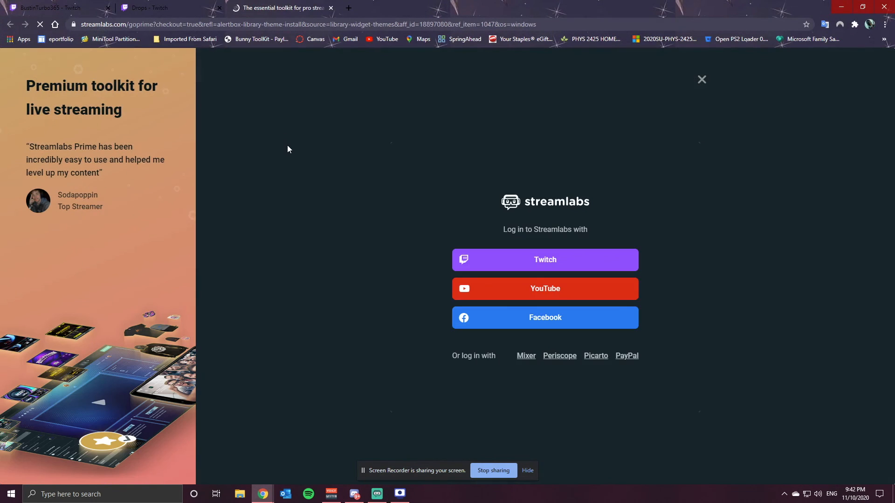
click(330, 7)
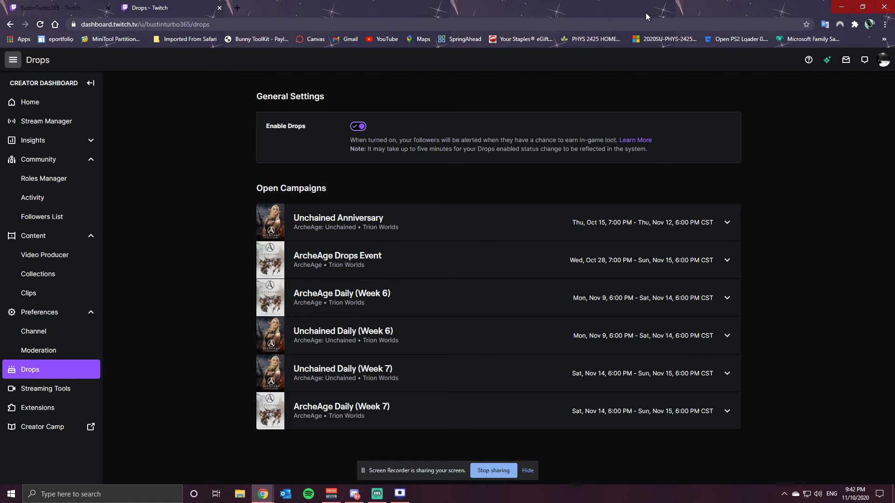
click(841, 7)
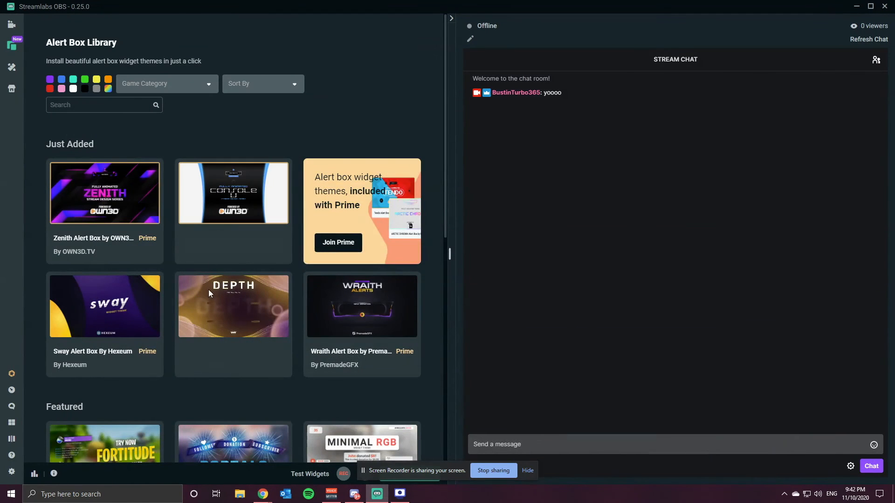
Browse the Just Added and Featured alert box themes in the library
mouse_move(240, 329)
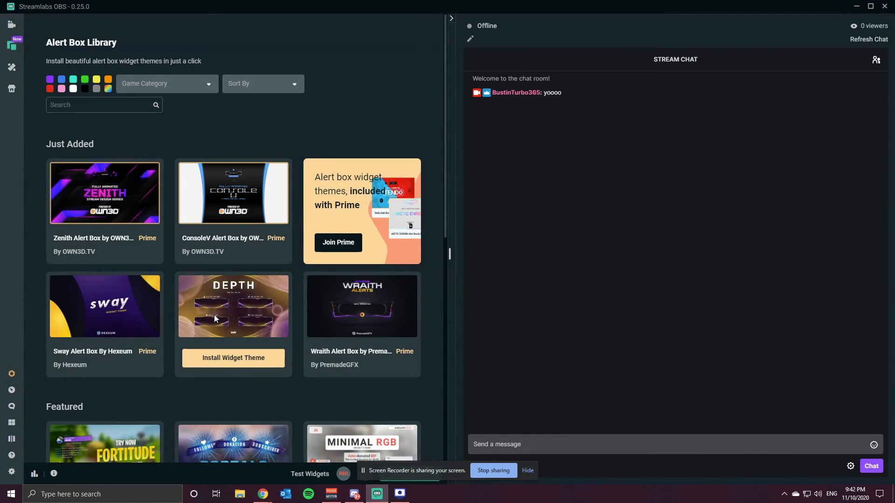
scroll(214, 315, down, 3)
mouse_move(111, 314)
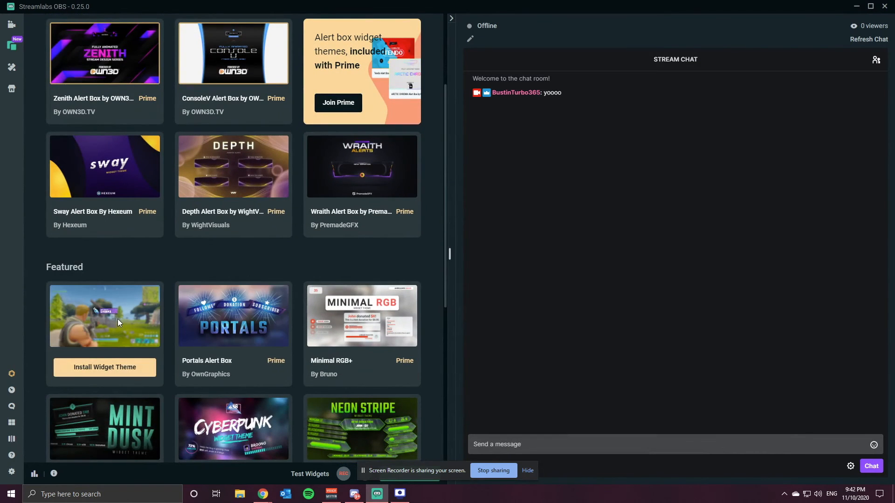
scroll(247, 361, down, 2)
mouse_move(344, 348)
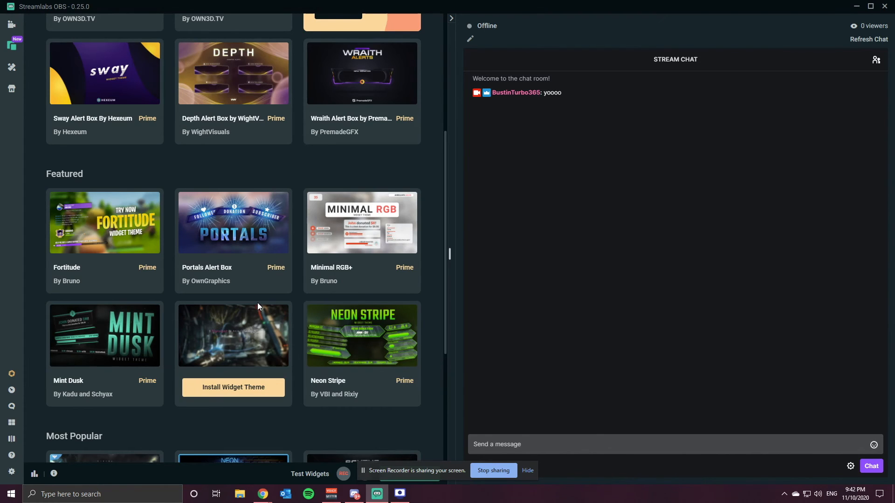
Browse the overlay themes page and the app store
scroll(252, 307, up, 4)
scroll(247, 308, up, 1)
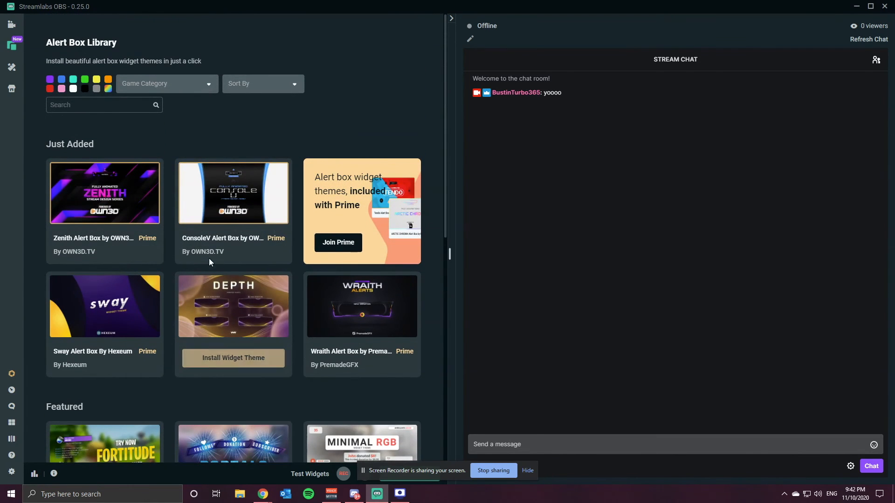
mouse_move(190, 246)
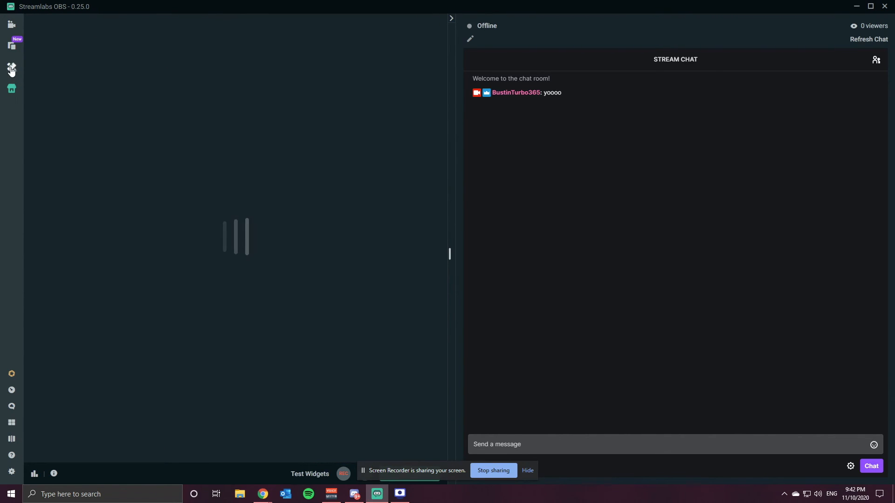
click(12, 68)
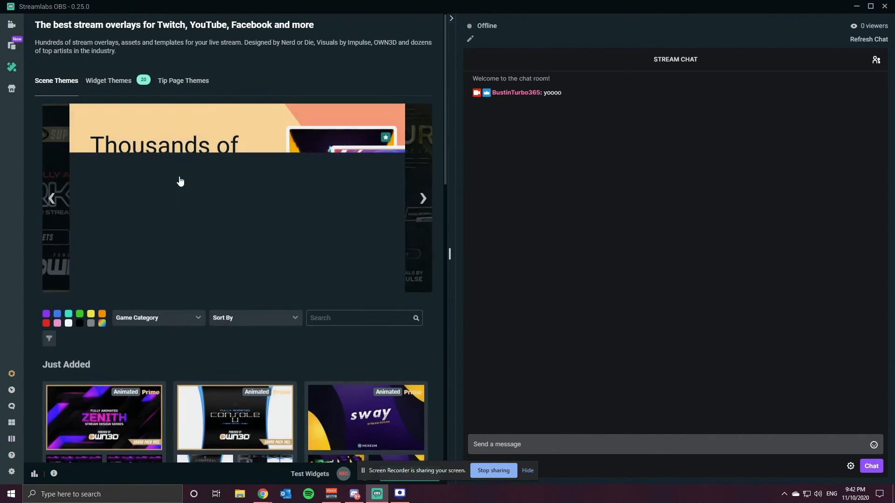
scroll(155, 268, down, 4)
click(12, 88)
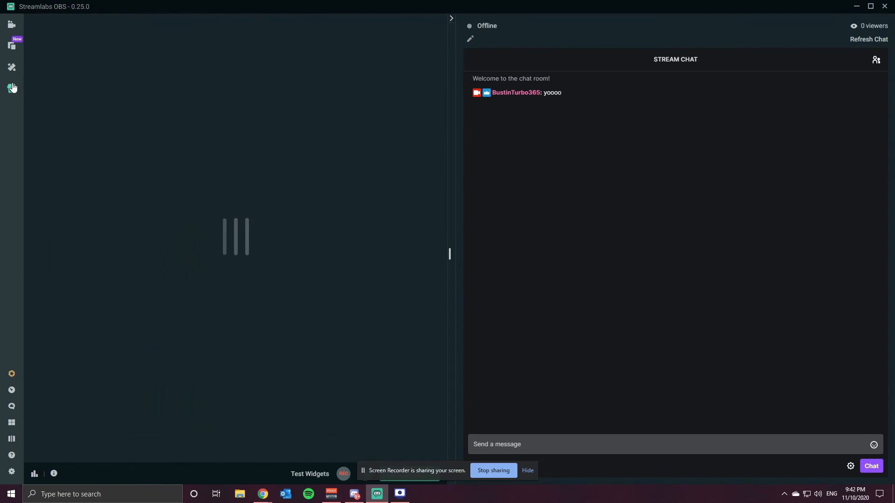
scroll(61, 228, down, 15)
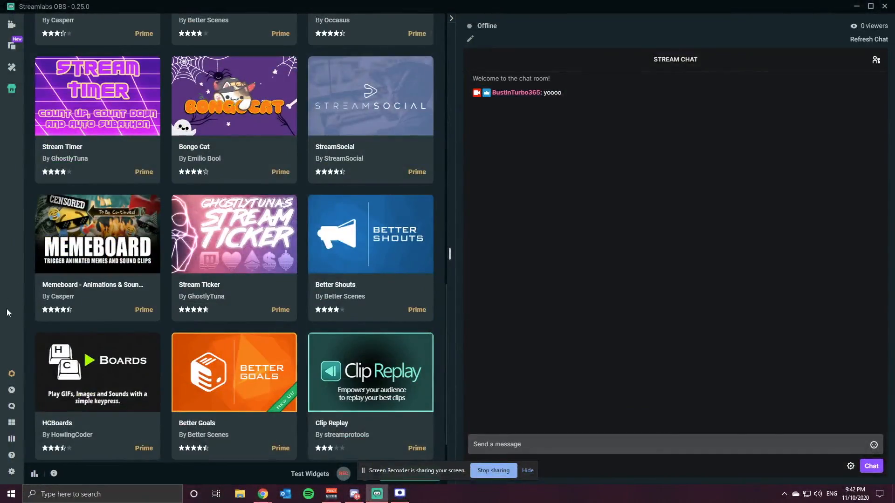
Open the Streamlabs web dashboard and review the stream analytics before returning to the desktop app
click(11, 390)
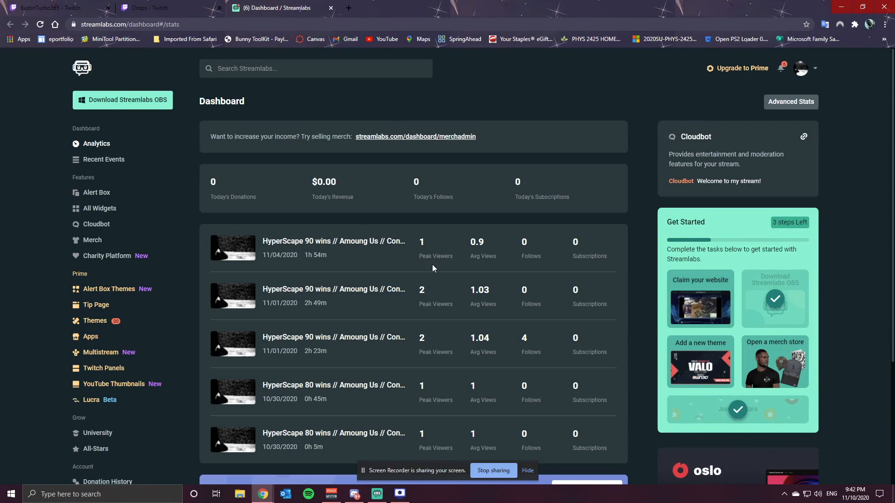
scroll(396, 252, down, 1)
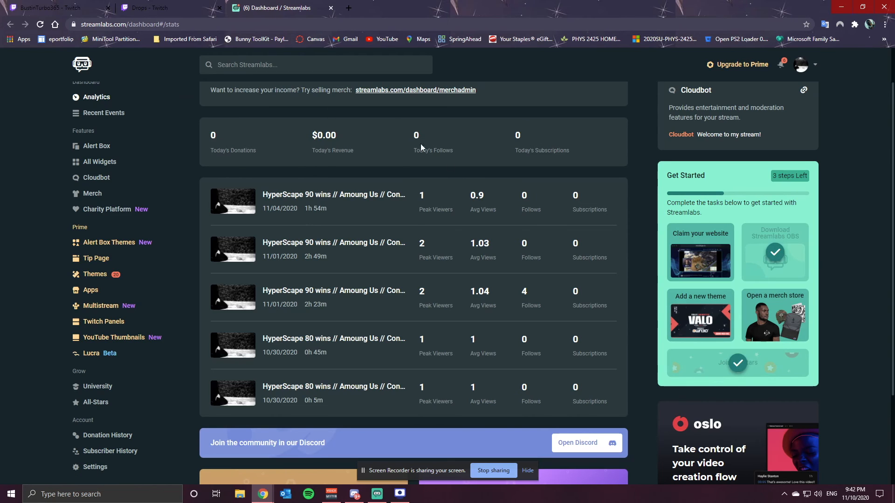
scroll(413, 266, down, 1)
scroll(415, 270, down, 1)
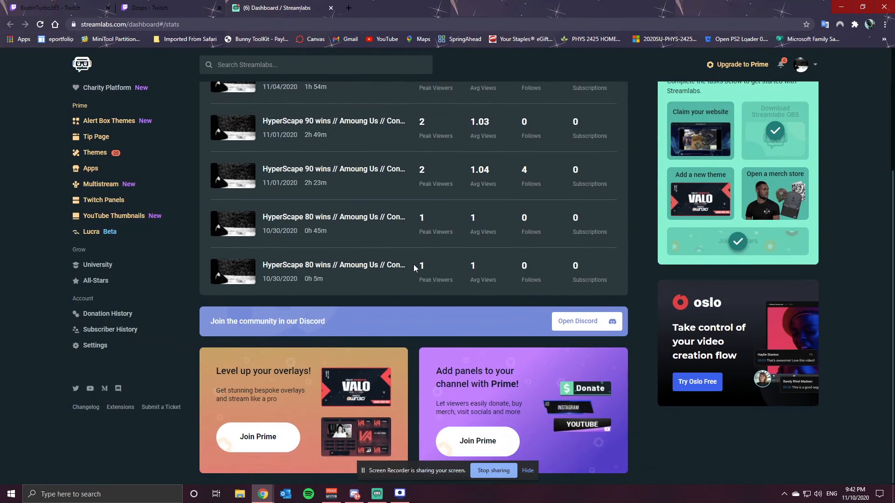
scroll(414, 266, up, 2)
scroll(414, 266, down, 3)
scroll(414, 266, up, 4)
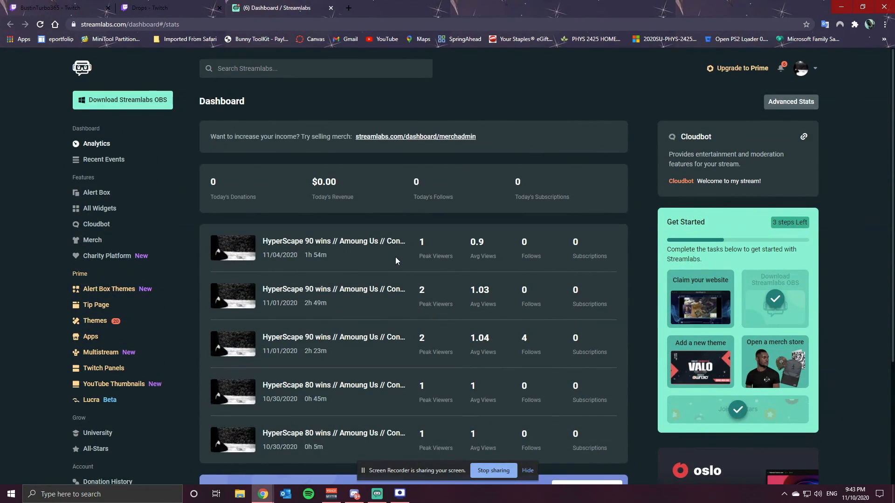
click(841, 6)
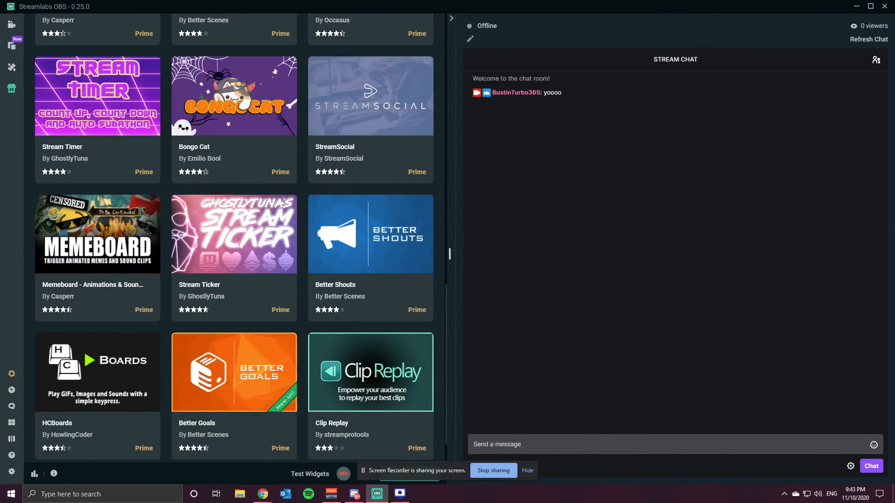
Open the Cloudbot moderation tools page and read through its protection options
click(11, 406)
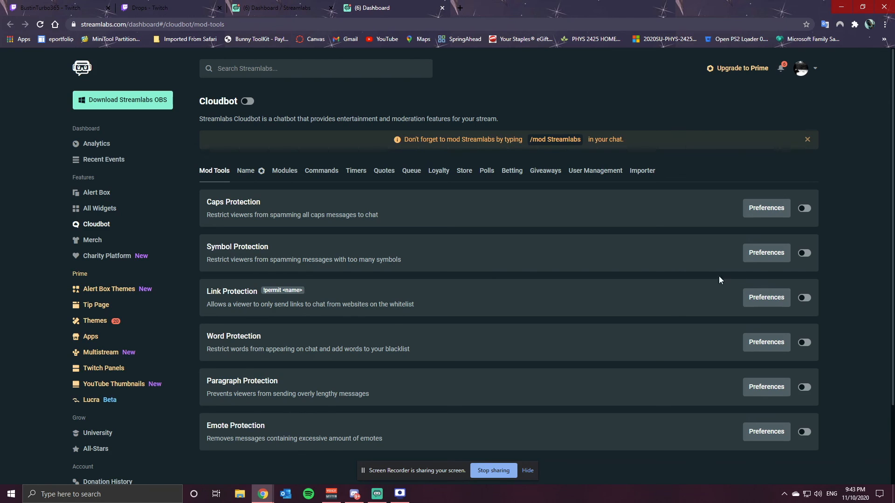
drag(210, 427, 269, 428)
drag(224, 202, 281, 198)
drag(223, 258, 251, 250)
scroll(333, 229, down, 1)
scroll(303, 209, up, 1)
scroll(127, 254, down, 1)
scroll(126, 255, down, 2)
scroll(337, 295, up, 2)
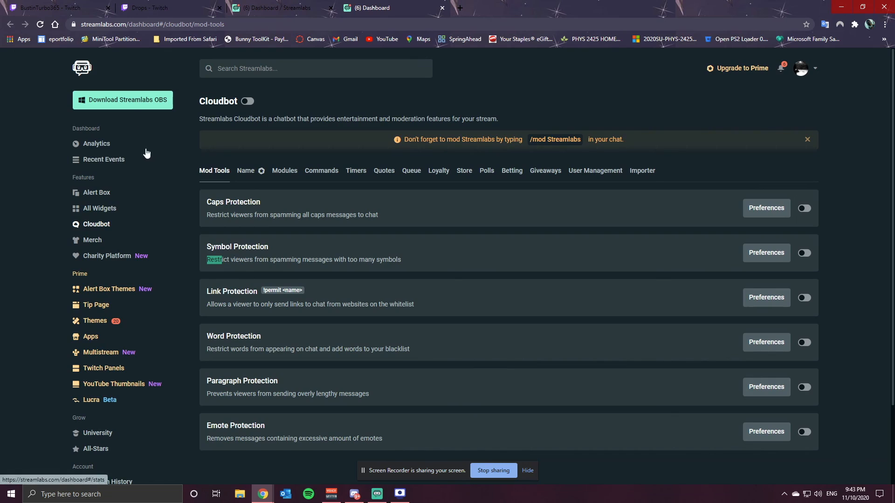
Open the Widget Gallery in the web dashboard and browse the available widgets
click(106, 212)
scroll(317, 225, down, 3)
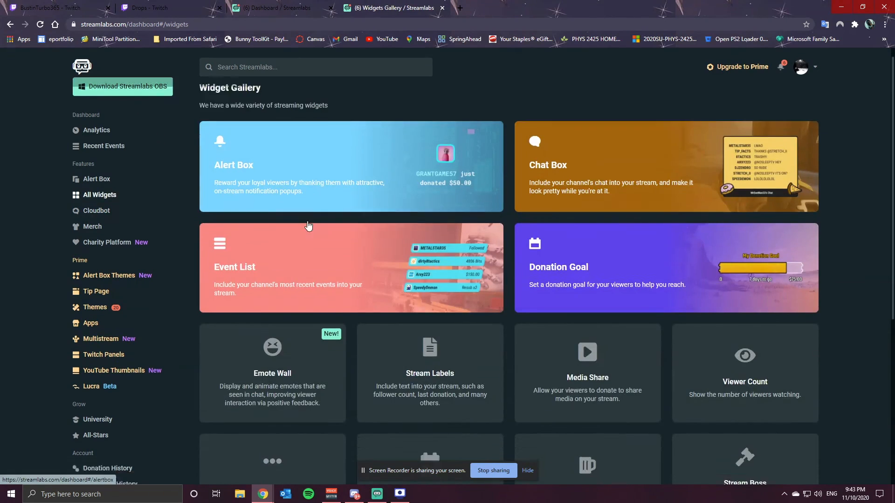
scroll(319, 225, down, 4)
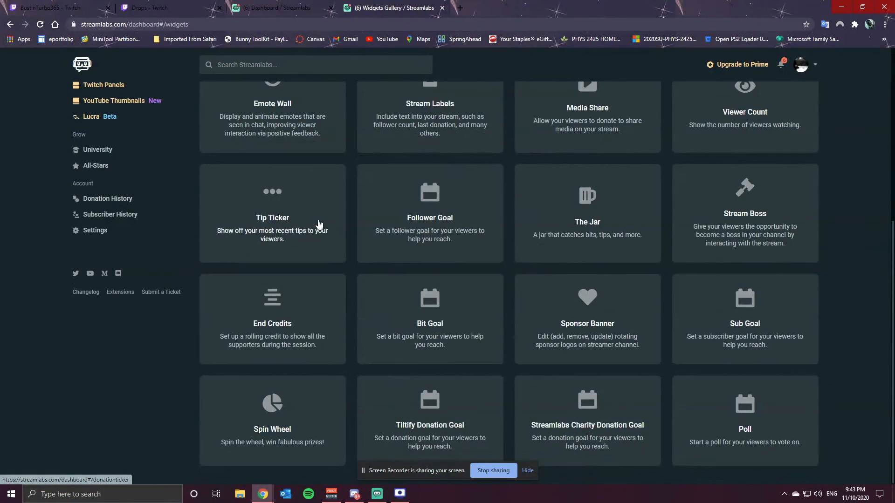
scroll(319, 225, up, 2)
scroll(318, 225, up, 4)
Open the Alert Box settings page and examine its themes and global settings
click(102, 192)
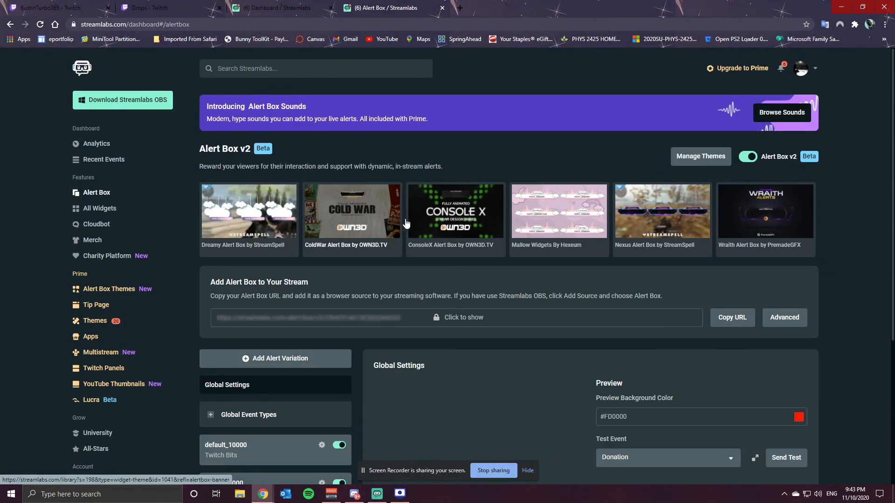
scroll(431, 225, down, 2)
scroll(431, 225, down, 3)
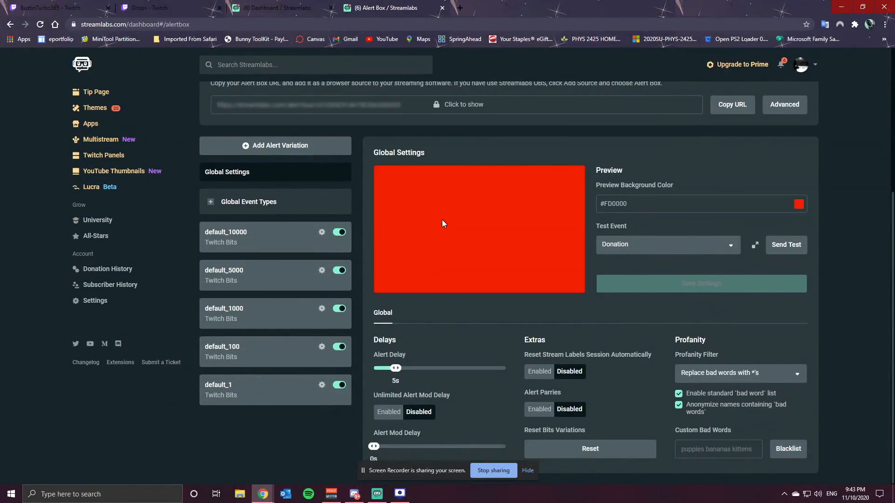
scroll(154, 172, up, 5)
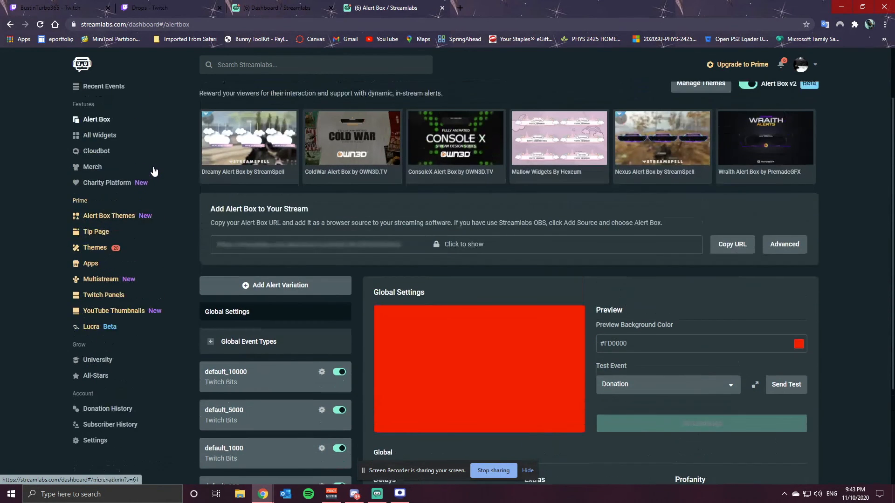